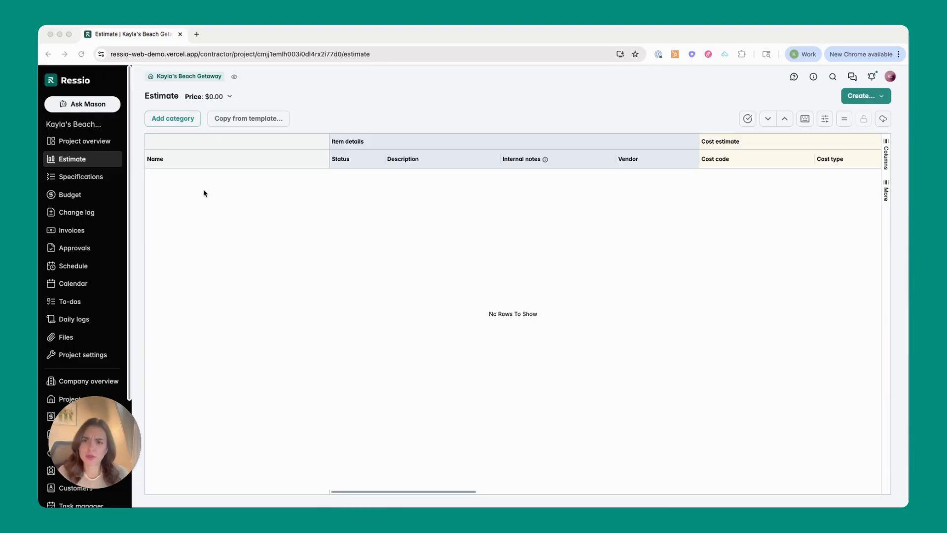
Add three blank categories to the empty estimate.
click(173, 119)
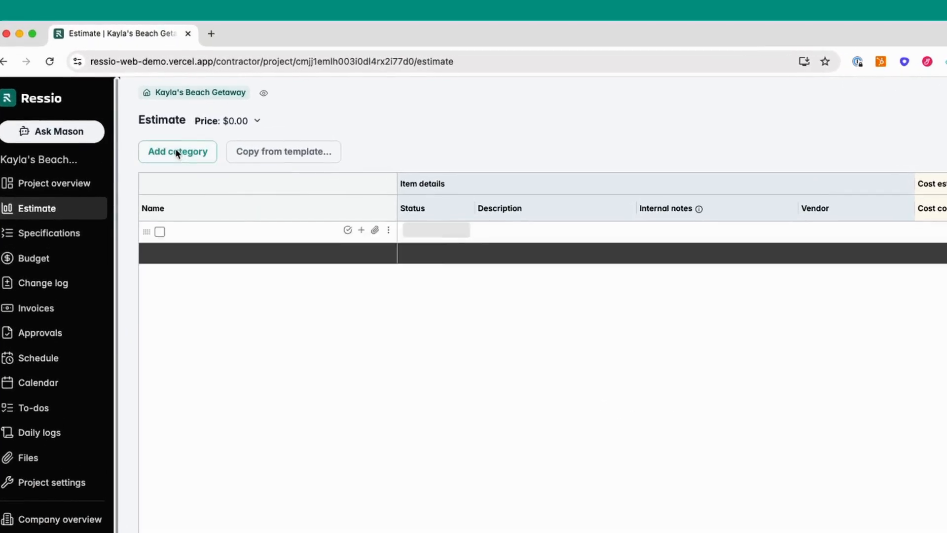
click(175, 153)
click(175, 153)
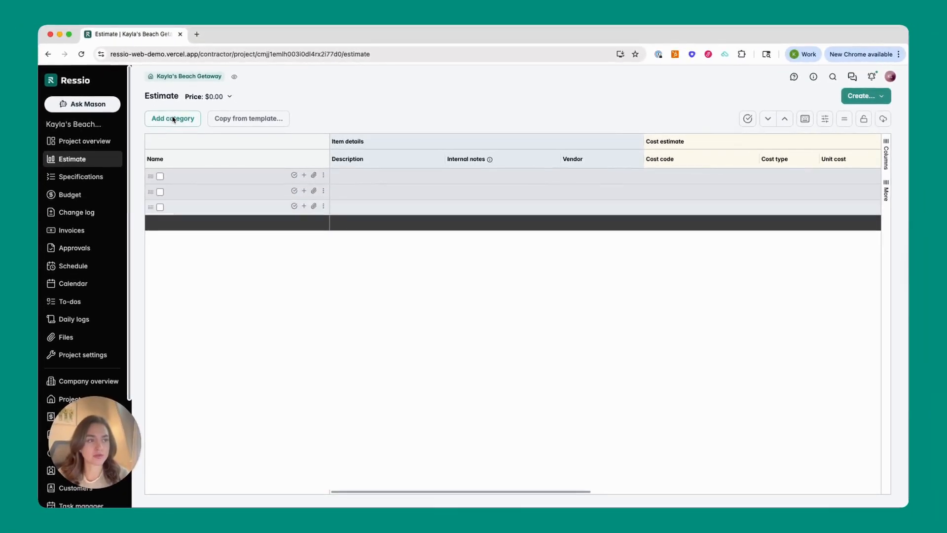
Select all three blank categories in the estimate and delete them.
click(160, 177)
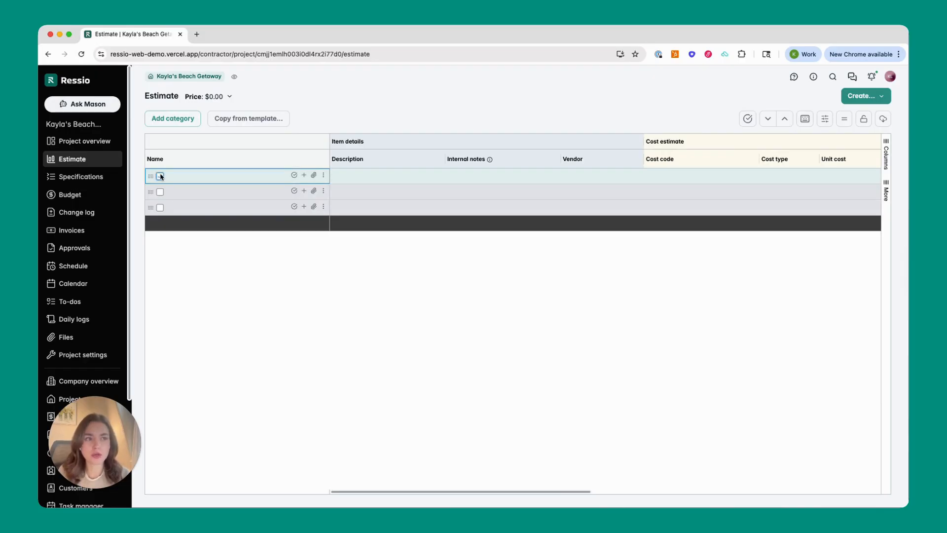
click(160, 177)
shift+click(160, 208)
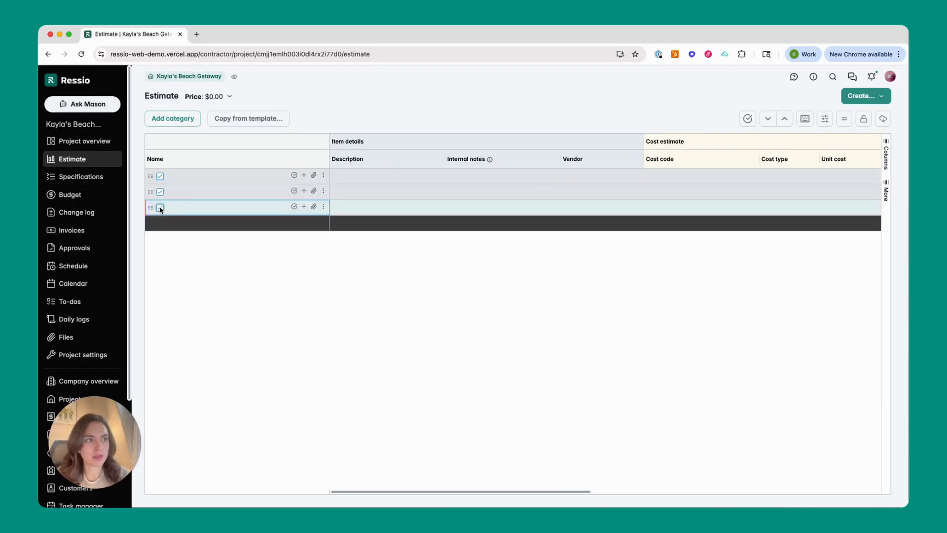
right_click(212, 192)
click(231, 198)
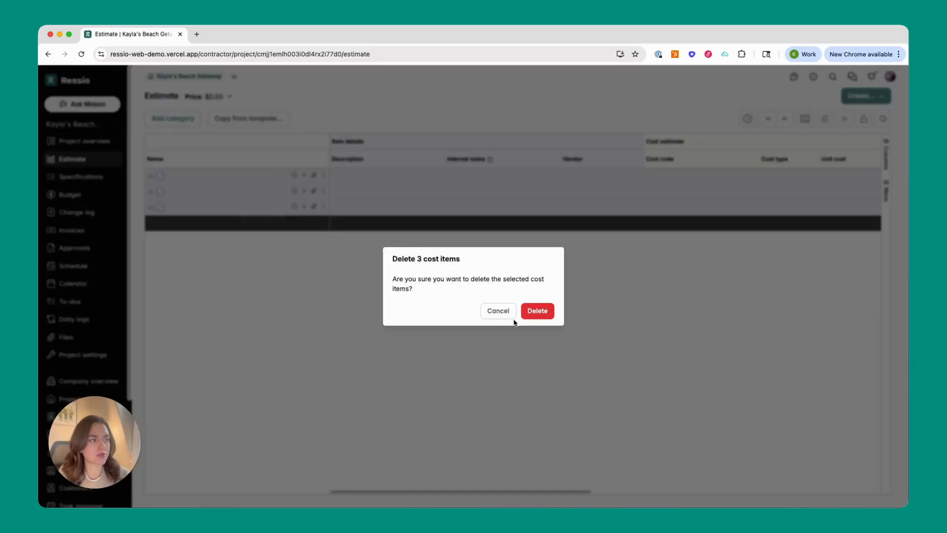
click(535, 312)
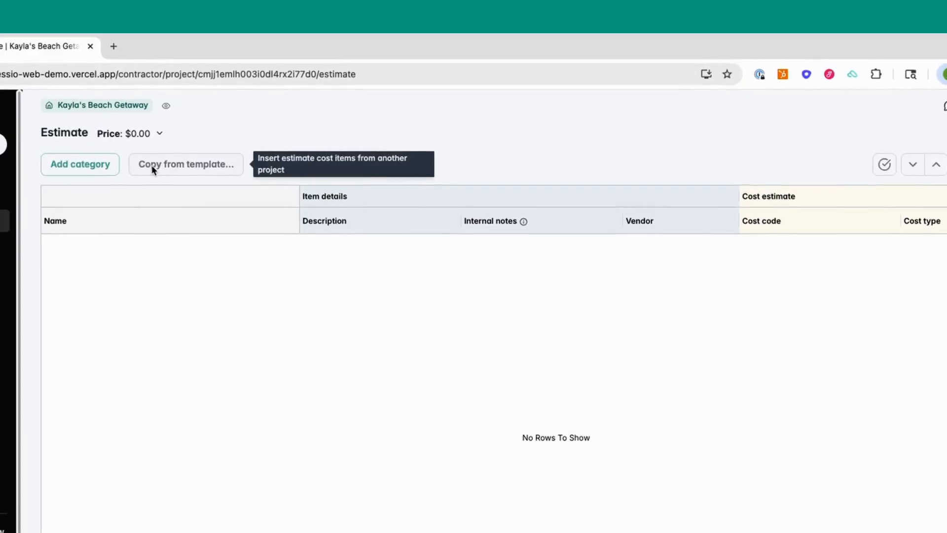
Copy the estimate from the New Construction Template, without including files or using default company markups.
click(182, 147)
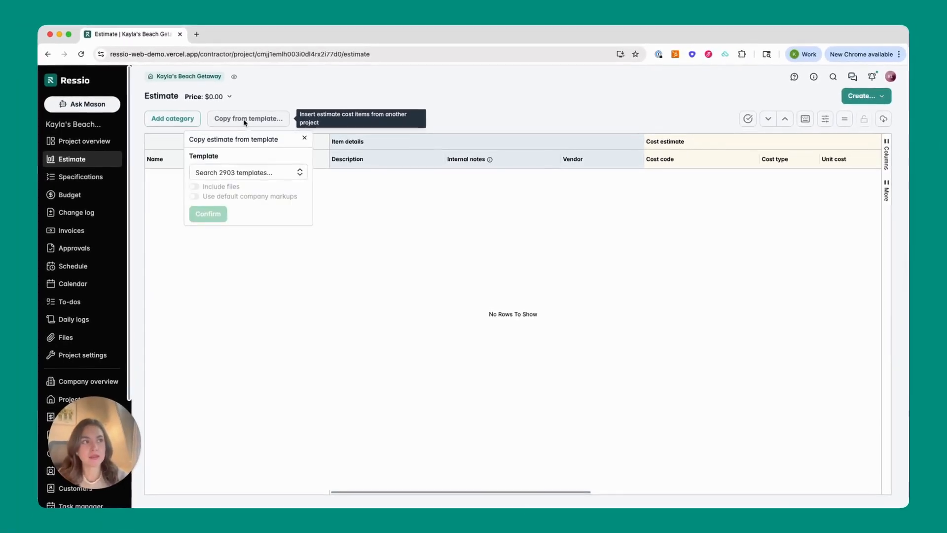
click(245, 172)
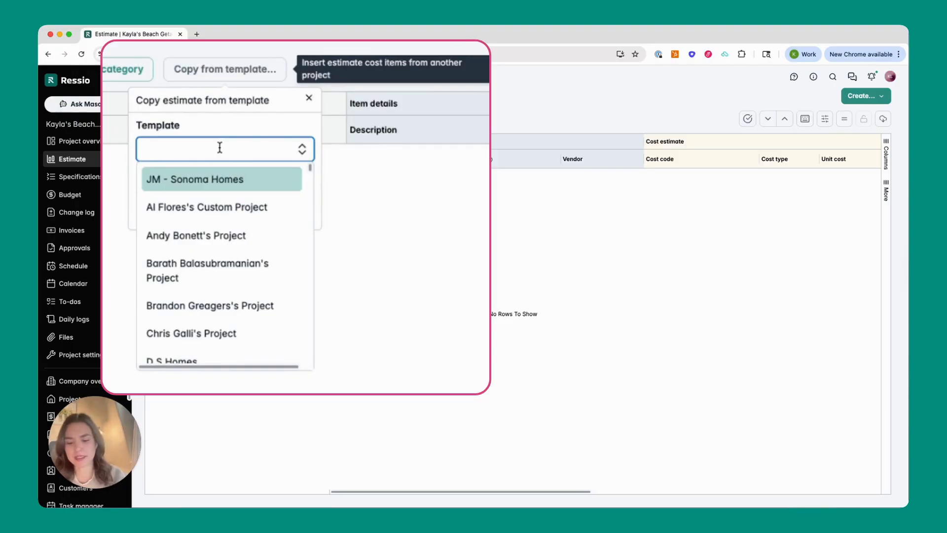
text(New const)
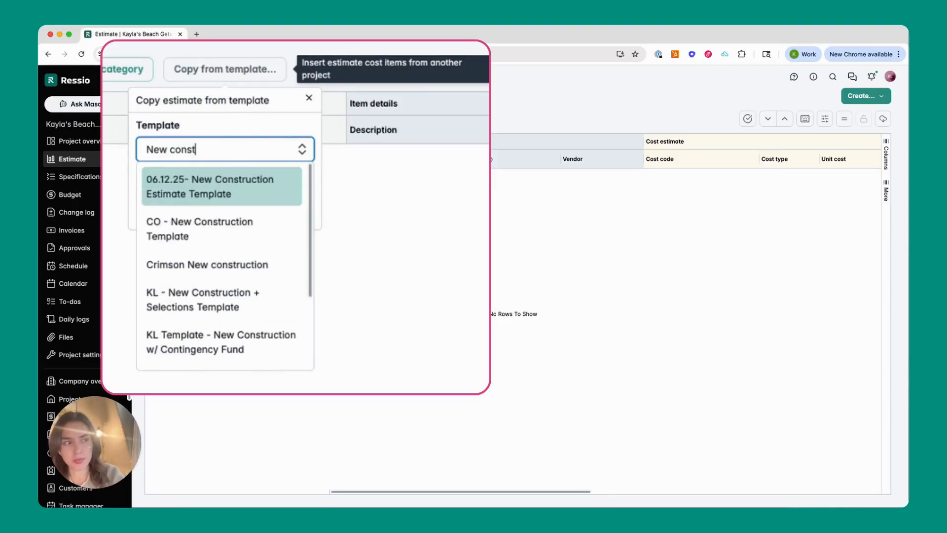
scroll(207, 266, down, 3)
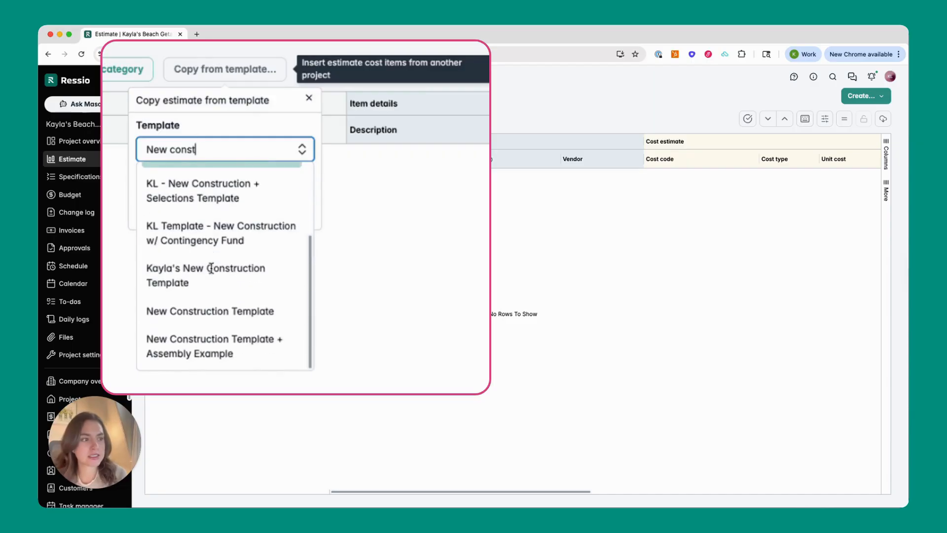
click(207, 312)
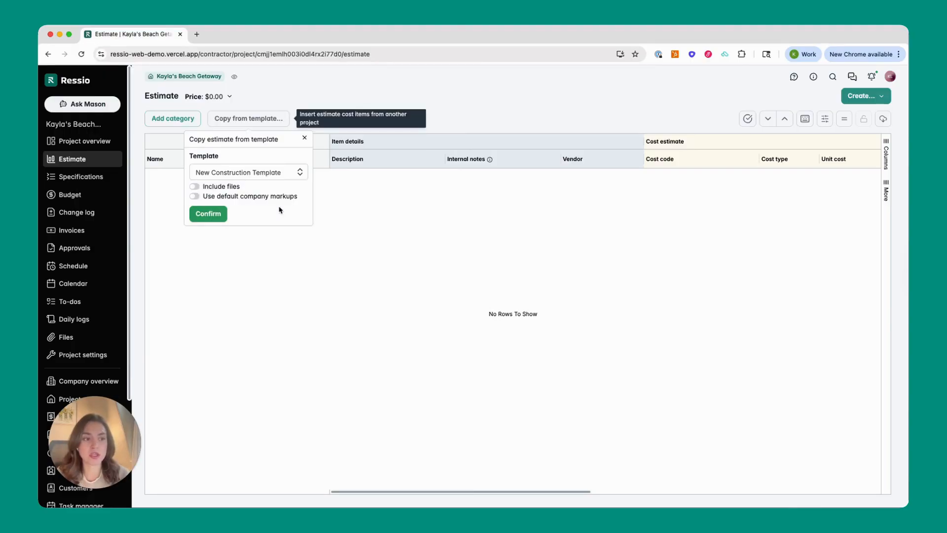
click(207, 214)
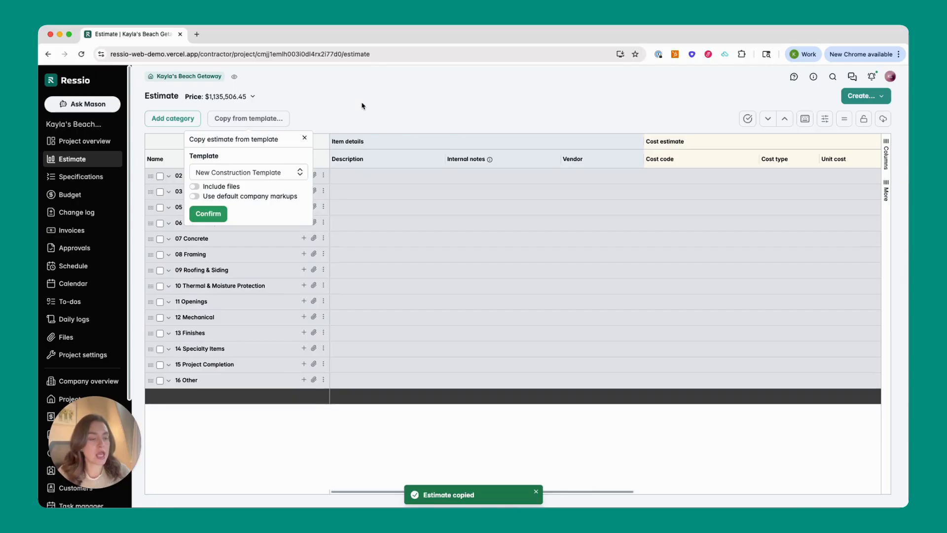
click(304, 139)
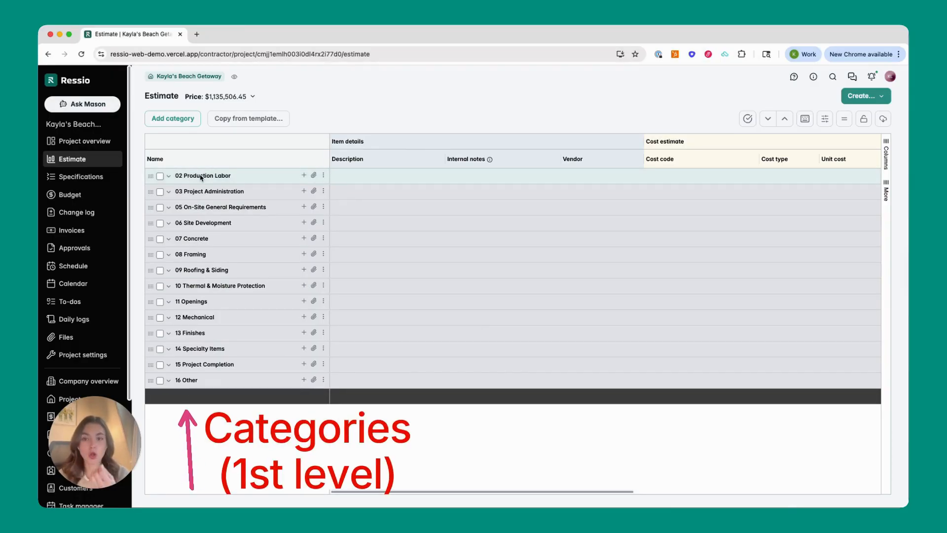
Expand the 02 Production Labor category and add a sub-item named "ExAMPLE ITEM" under Project Management.
click(169, 178)
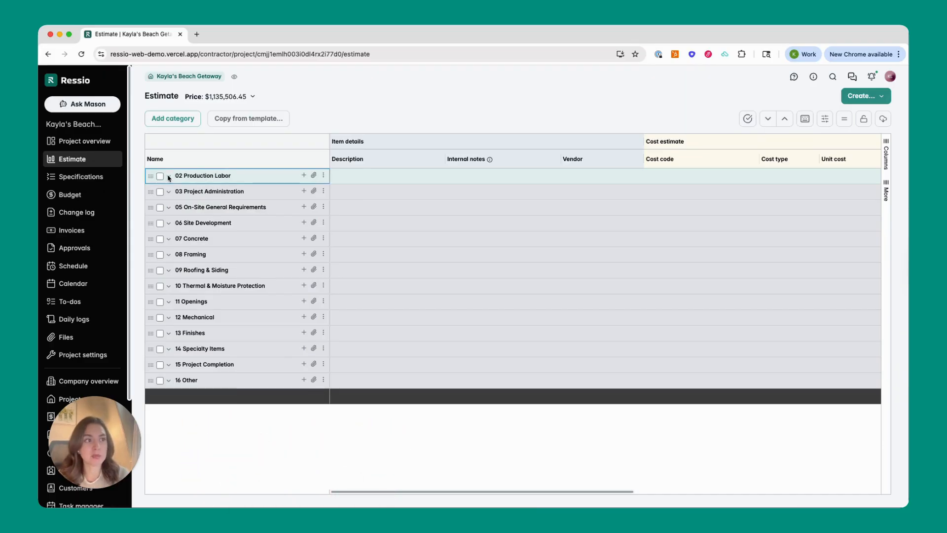
click(169, 177)
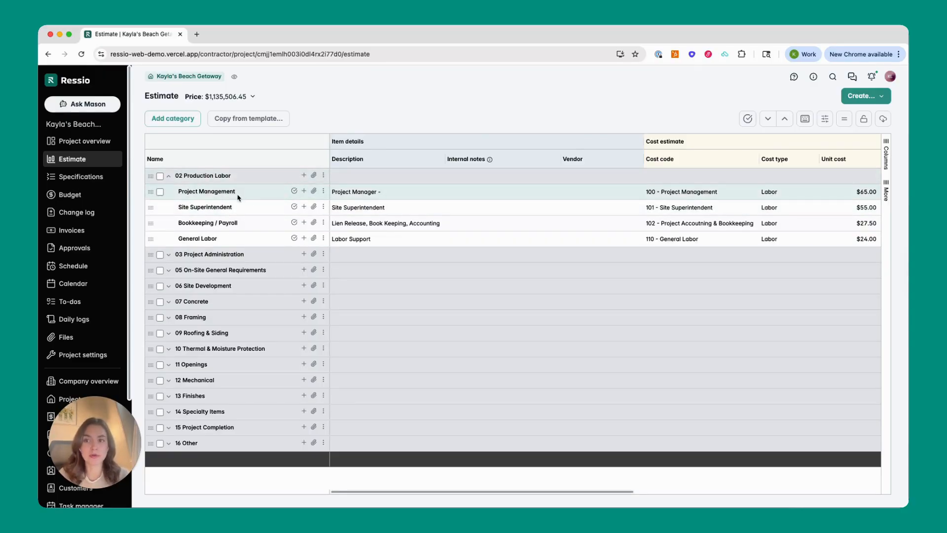
click(304, 191)
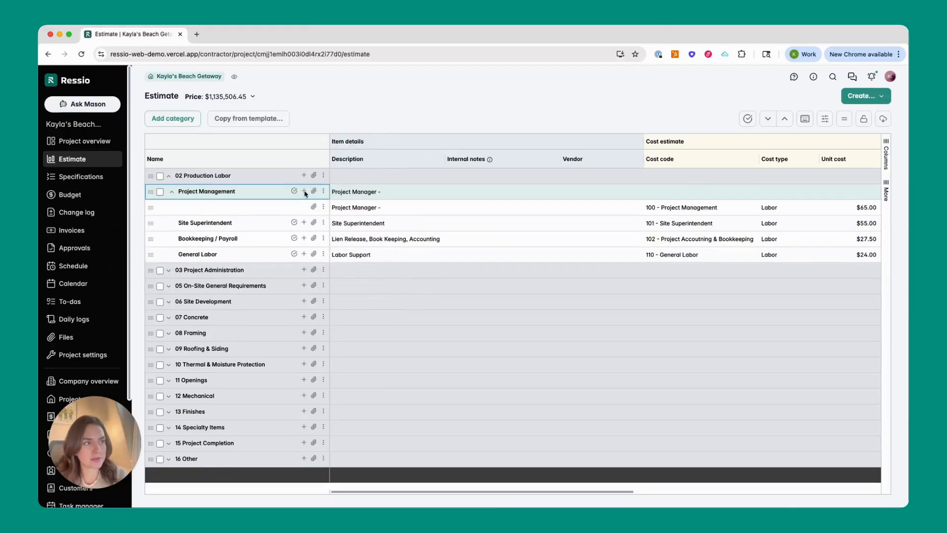
click(249, 207)
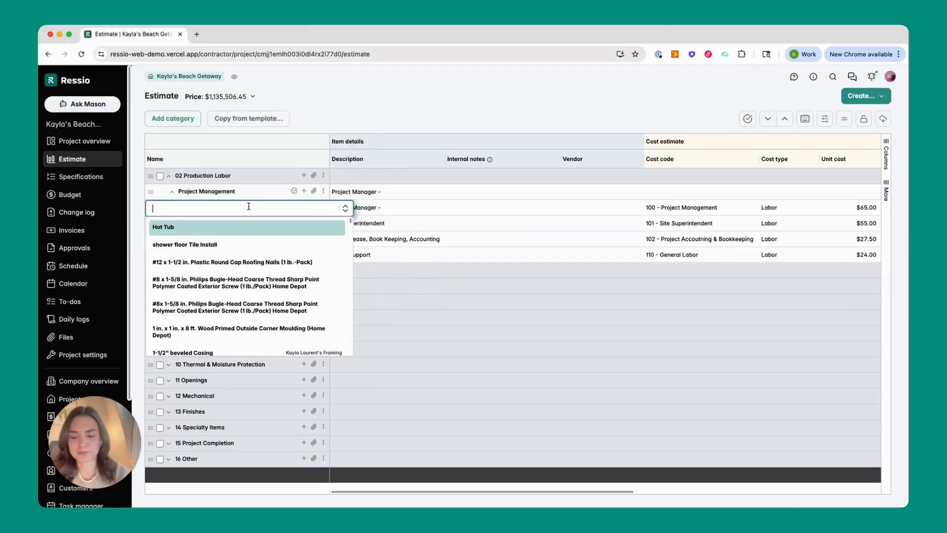
text(ExmPLE IT)
key(BackSpace)
key(BackSpace)
key(BackSpace)
key(BackSpace)
key(BackSpace)
key(BackSpace)
key(BackSpace)
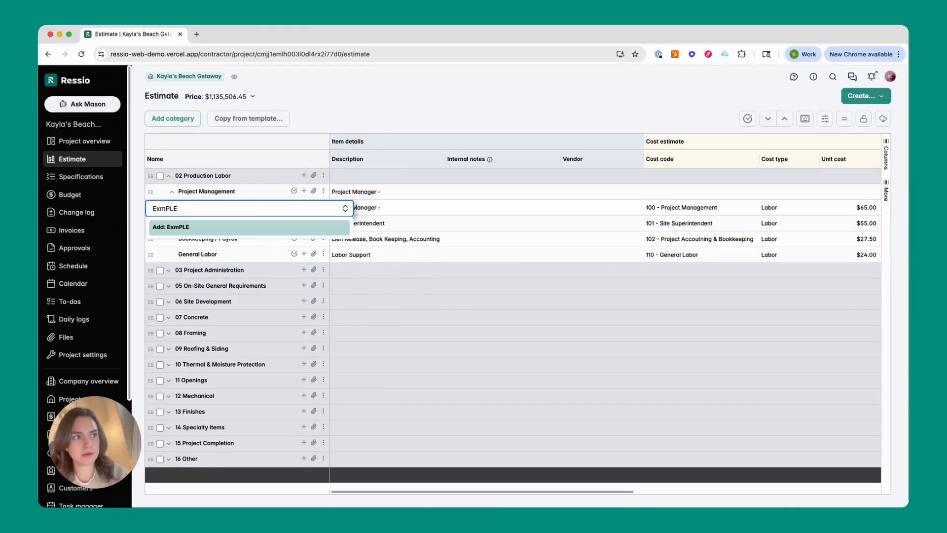
text(AMPLE ITWM)
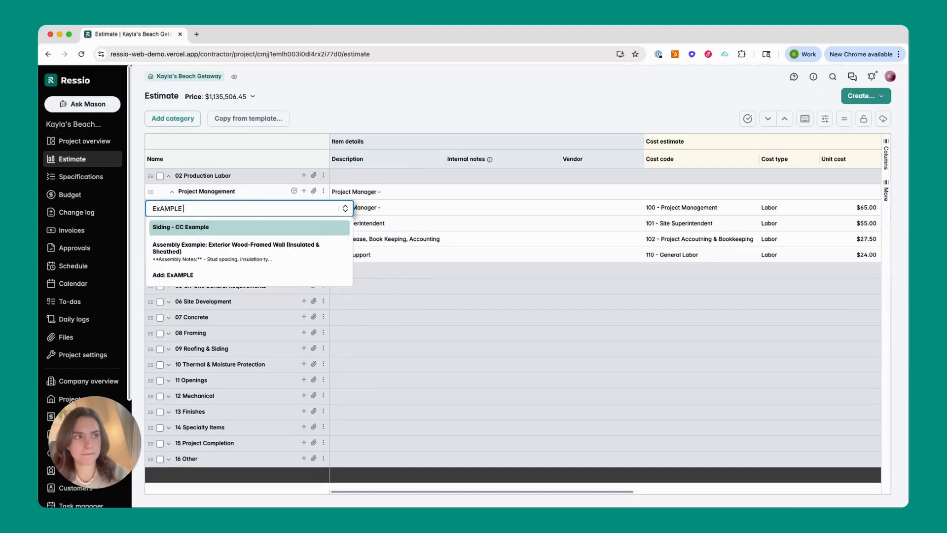
click(196, 208)
key(BackSpace)
text(E)
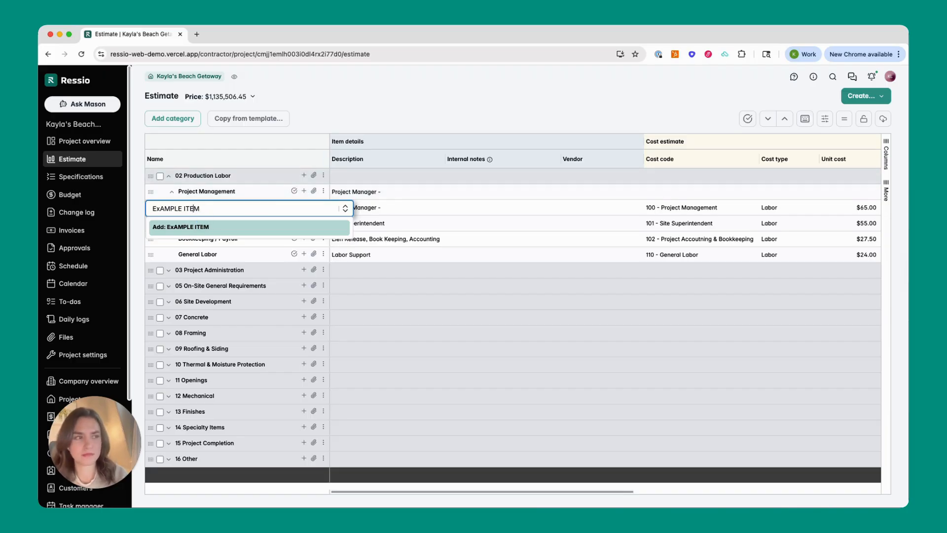
click(337, 118)
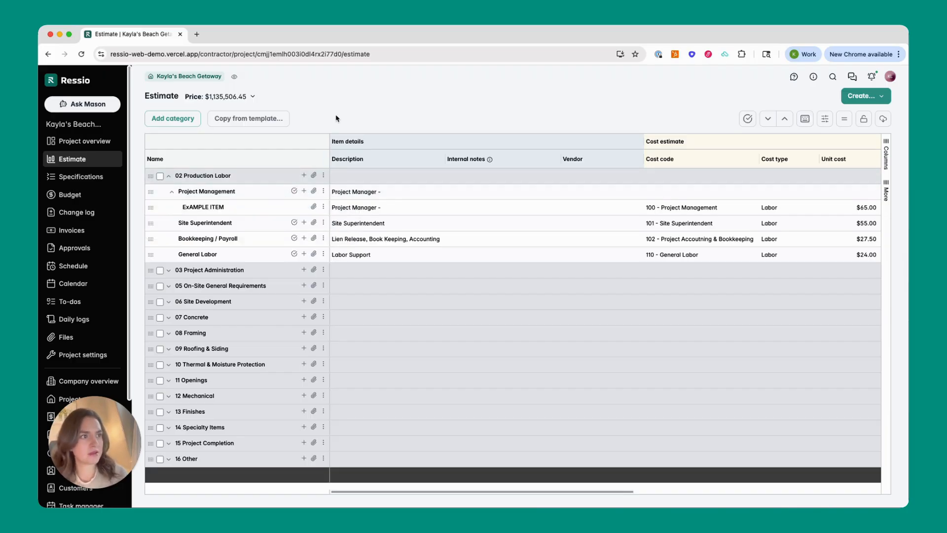
Delete the "ExAMPLE ITEM" sub-item from under Project Management.
click(172, 192)
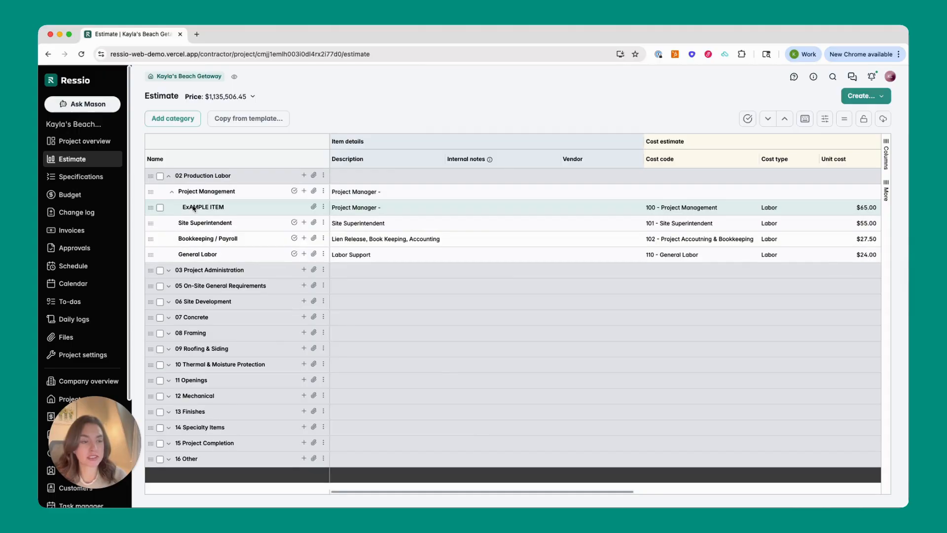
click(324, 207)
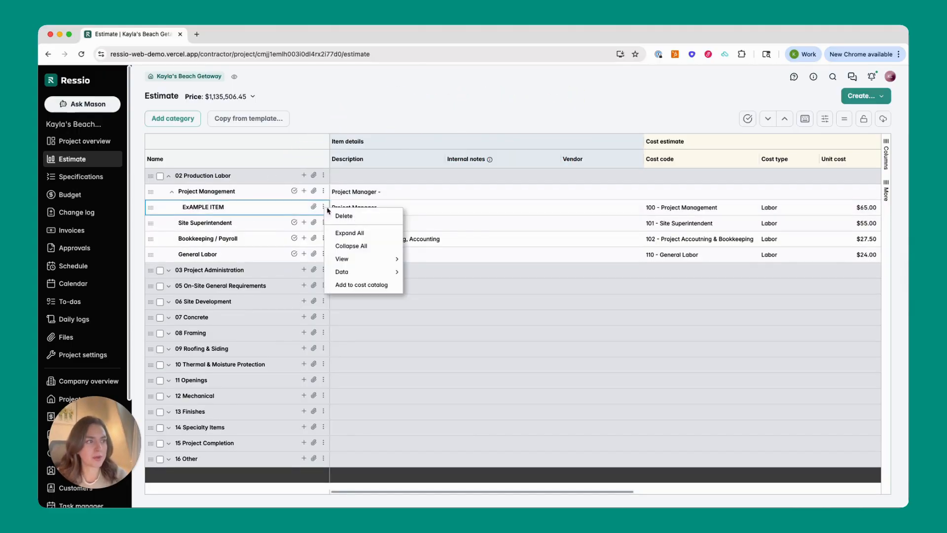
click(340, 216)
click(545, 314)
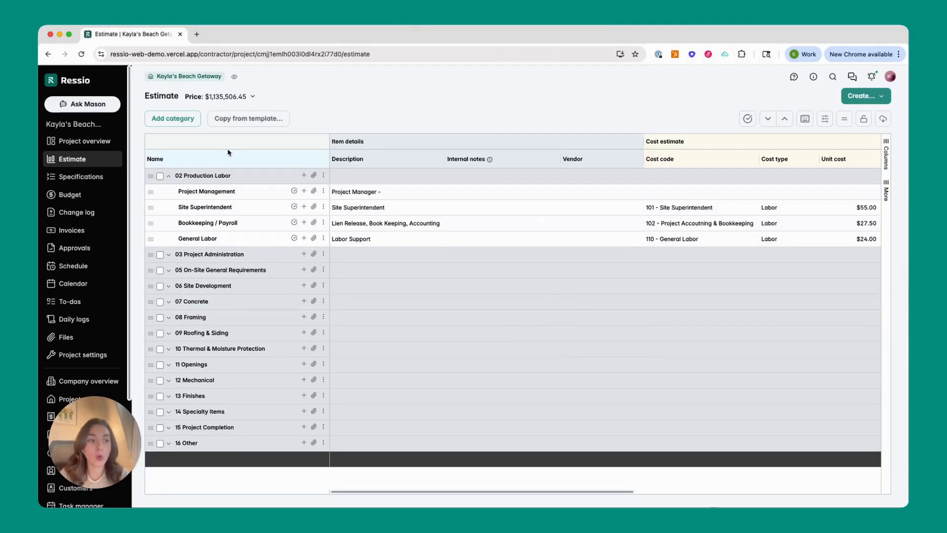
Rename the 02 Production Labor category as "EXAMPLE".
double_click(240, 176)
text(EXAMP)
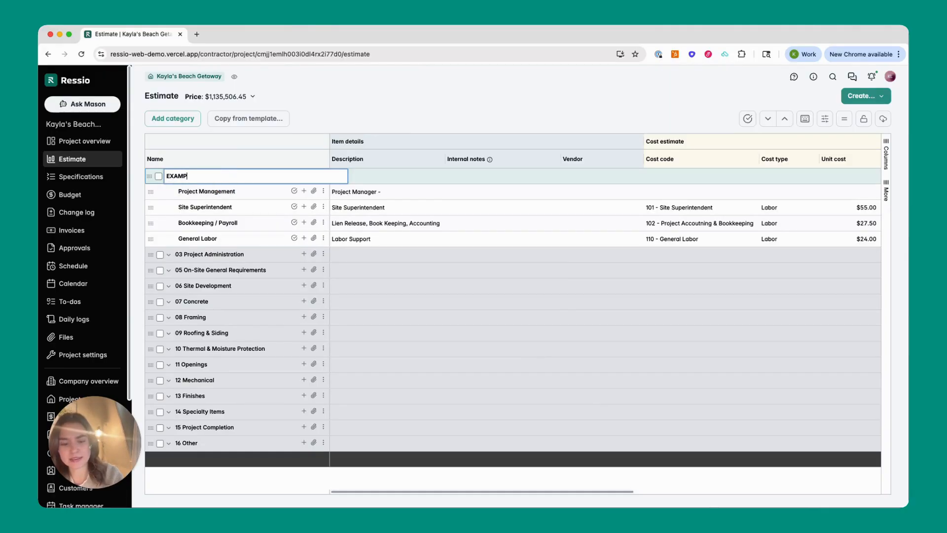
text(L)
text(E)
key(Return)
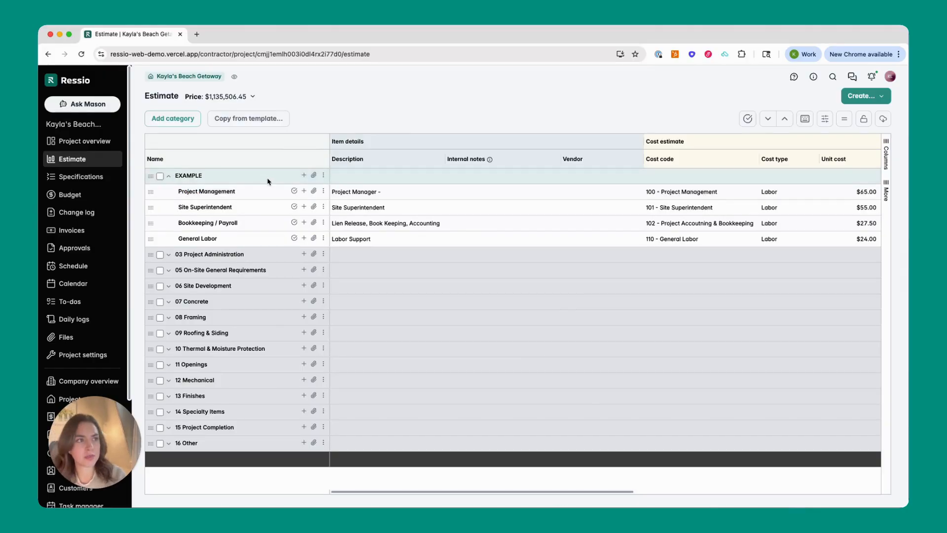
Add a blank cost item to the EXAMPLE category and delete it together with the General Labor item.
click(303, 176)
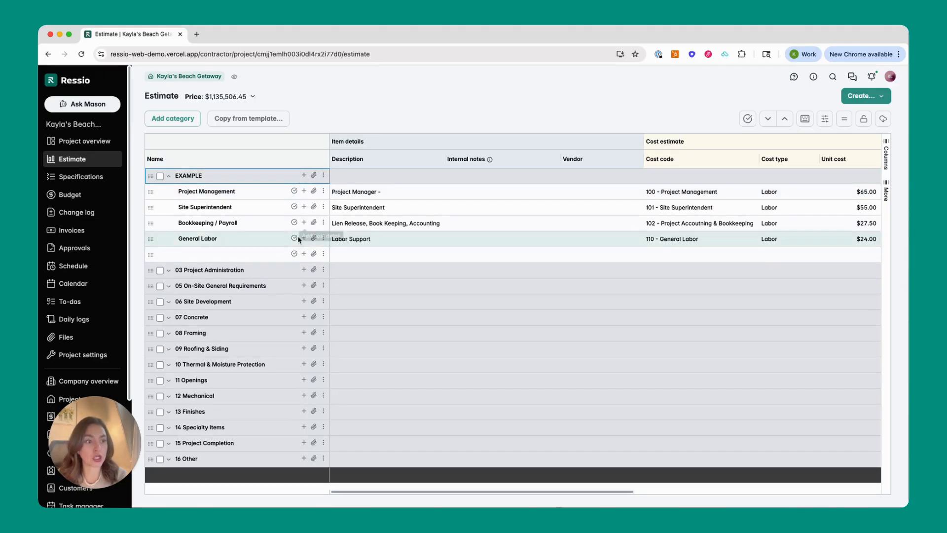
click(160, 239)
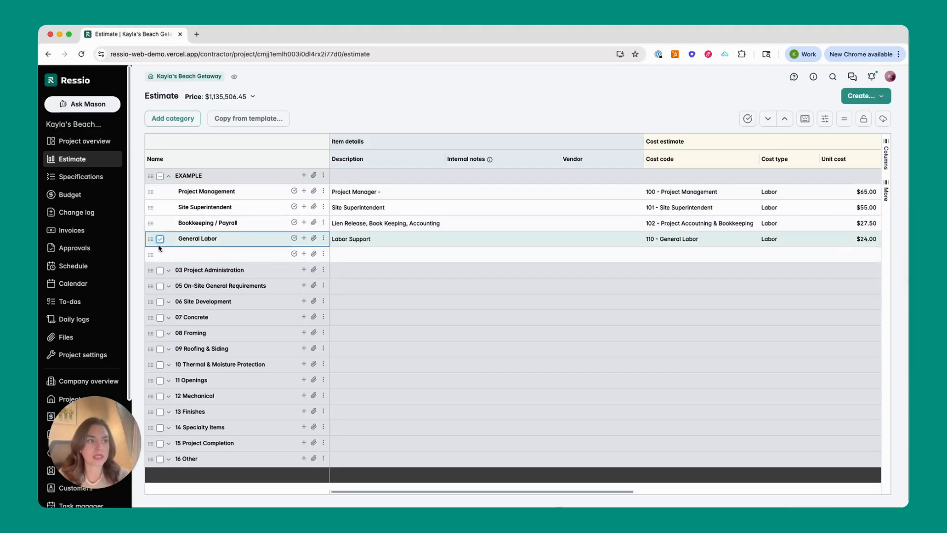
click(159, 254)
click(323, 239)
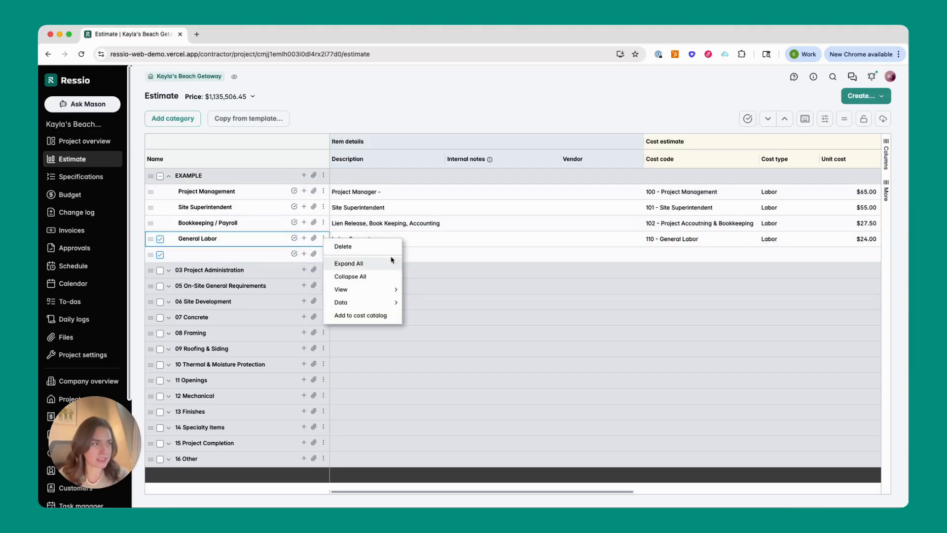
click(385, 251)
click(540, 310)
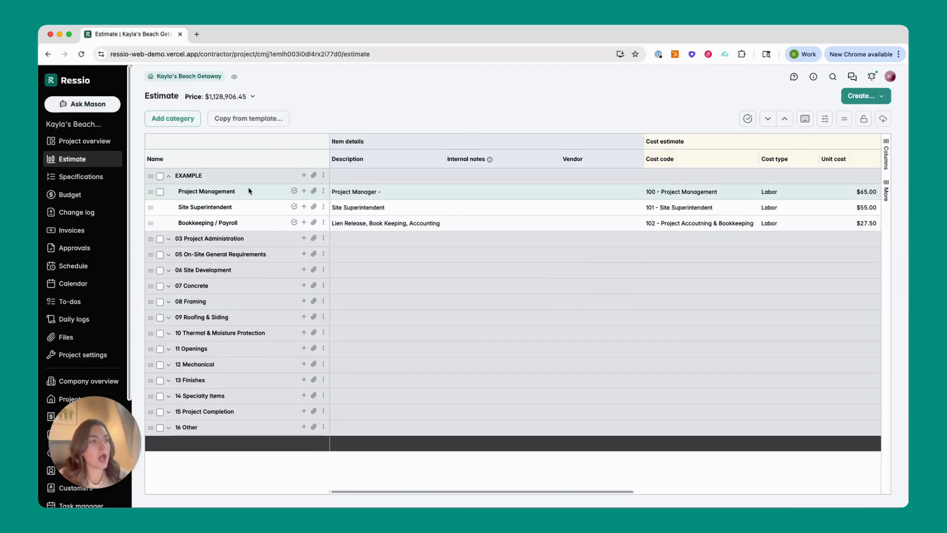
Add the catalog item "#12 x 1-1/2 in. Plastic Round Cap Roofing Nails (1 lb.-Pack)" to the EXAMPLE category.
click(303, 177)
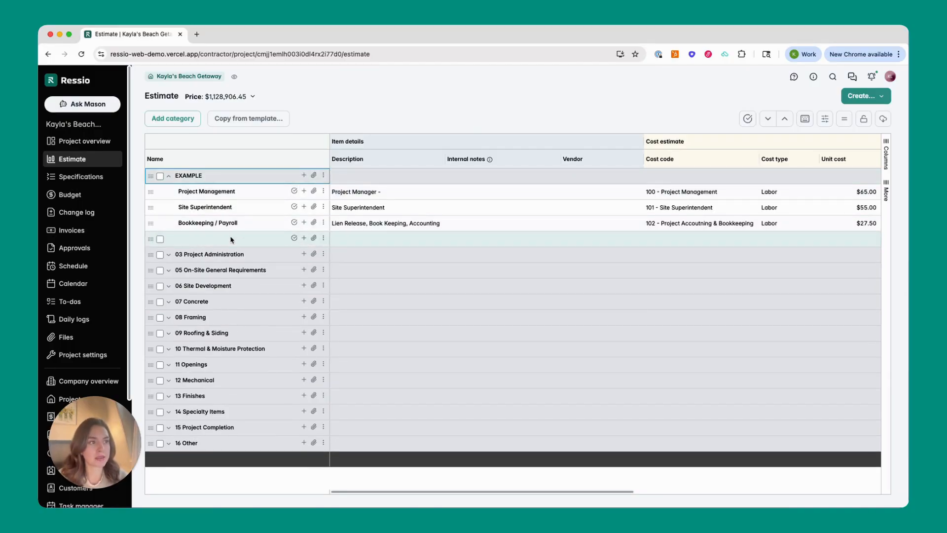
click(230, 238)
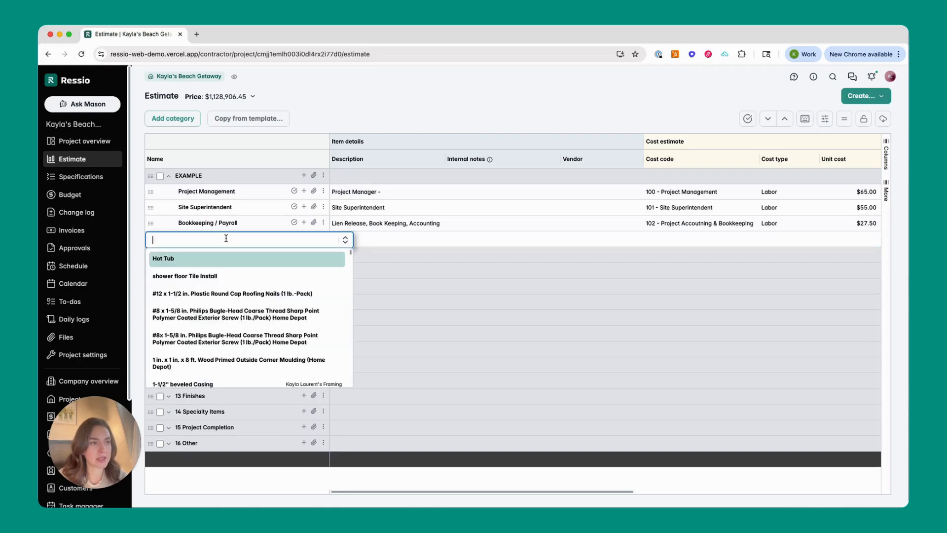
scroll(211, 323, down, 3)
scroll(211, 323, up, 3)
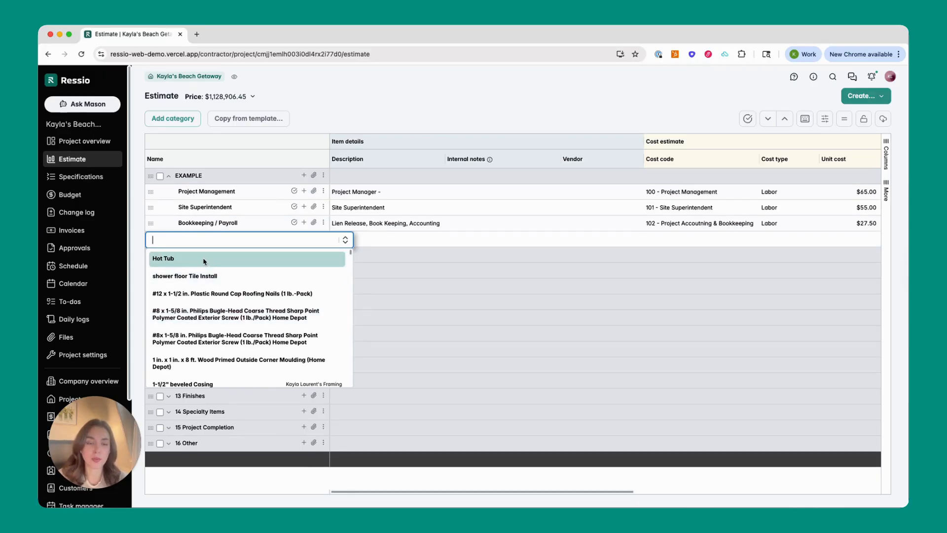
scroll(96, 276, down, 5)
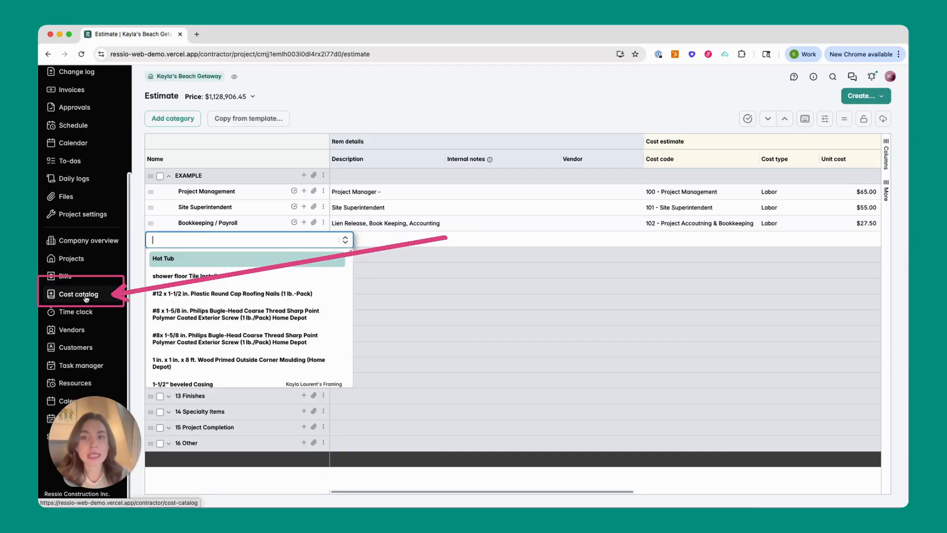
scroll(91, 288, up, 5)
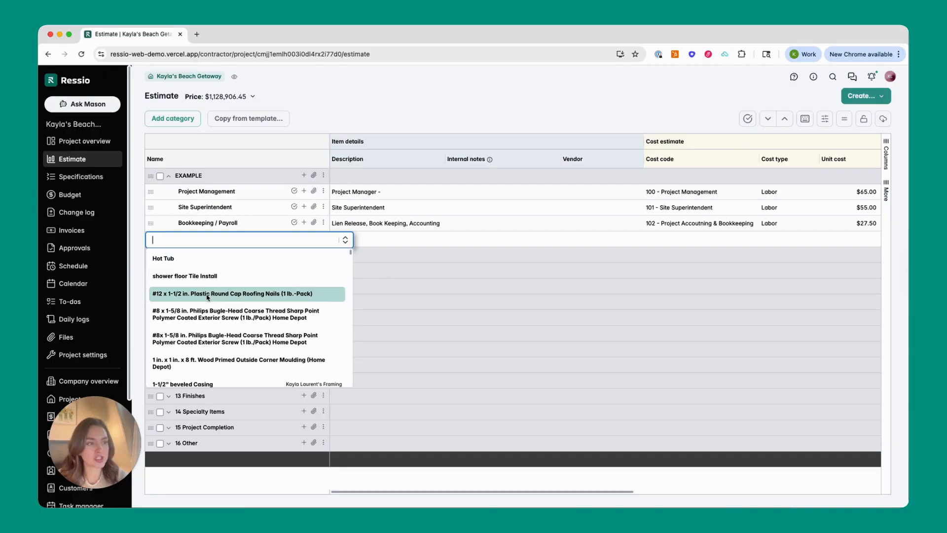
text(#12)
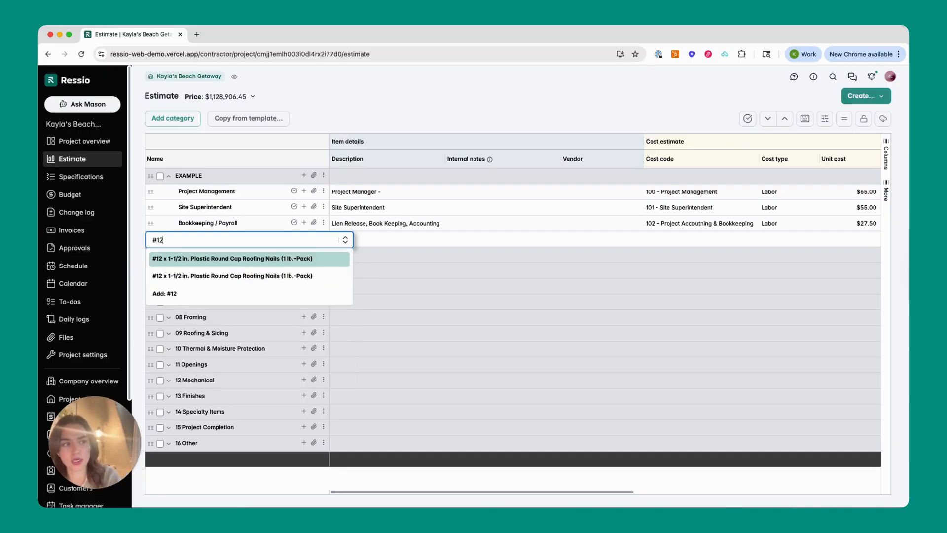
click(212, 256)
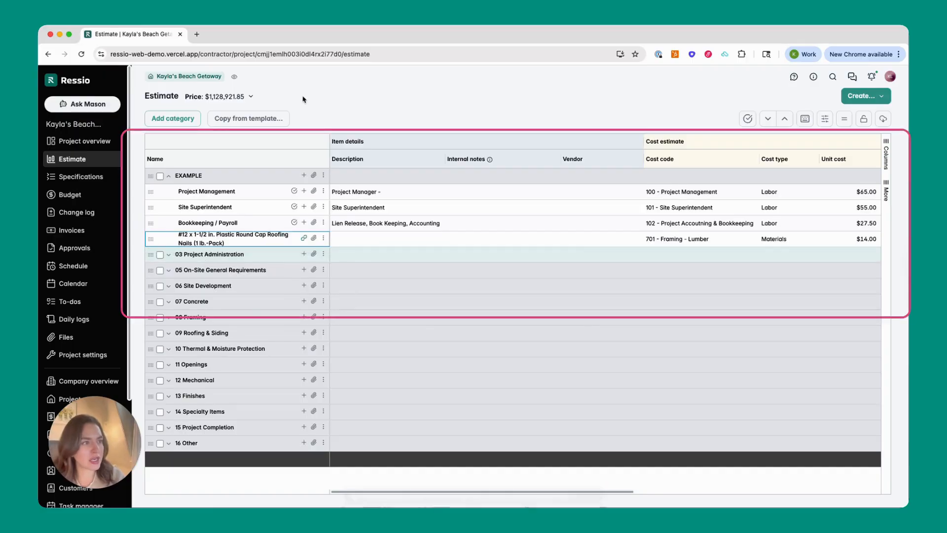
scroll(438, 260, right, 5)
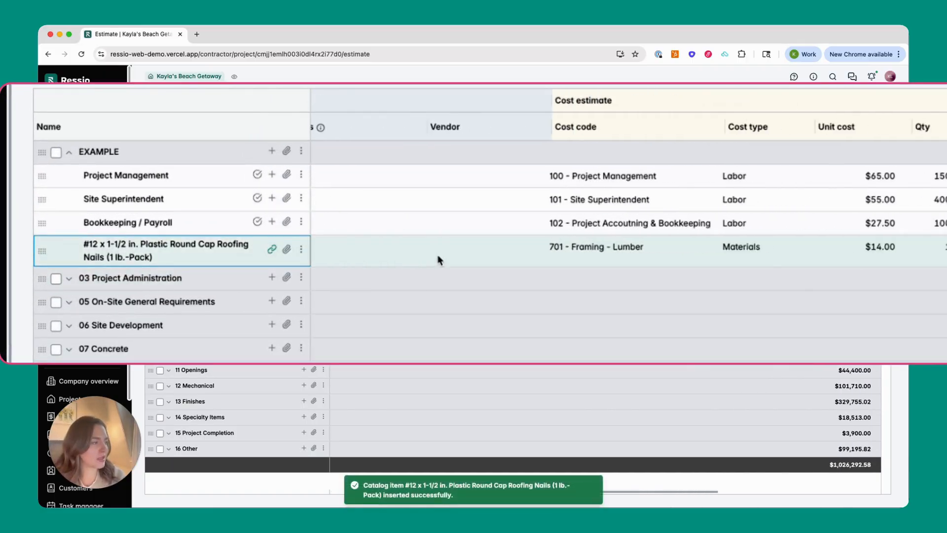
scroll(662, 261, left, 5)
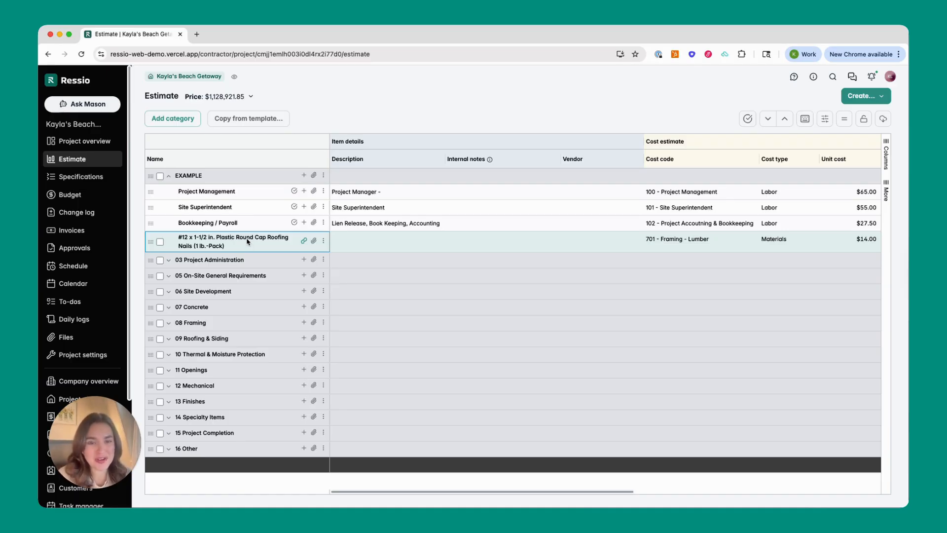
Delete the #12 x 1-1/2 in. Plastic Round Cap Roofing Nails item from the EXAMPLE category.
click(324, 241)
click(344, 251)
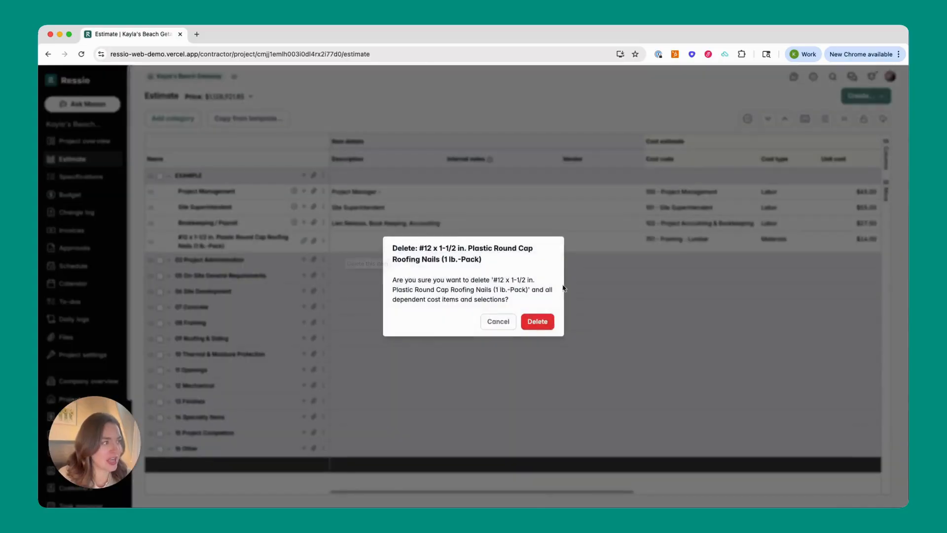
click(538, 322)
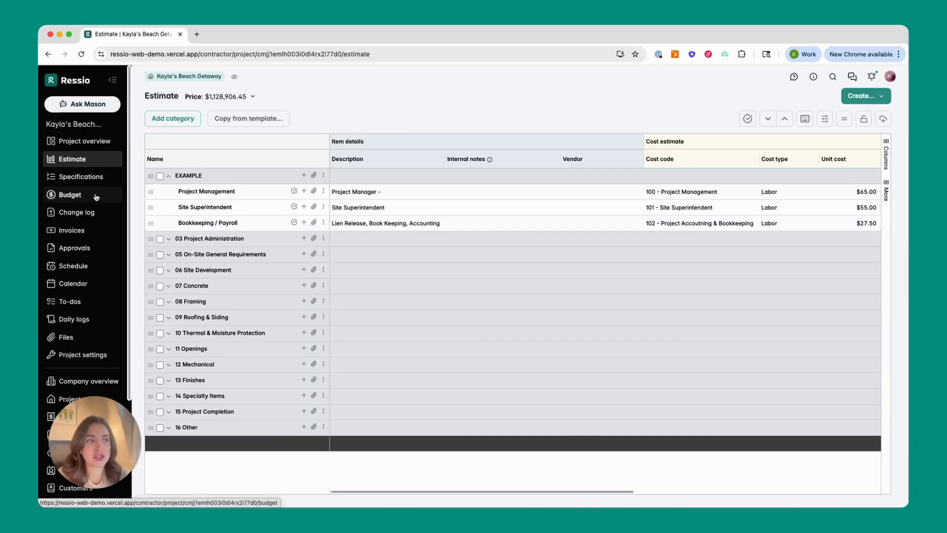
Enter an EXAMPLE category description reading "Scope of Work:" followed by the bullets a, b and c.
click(389, 177)
double_click(403, 177)
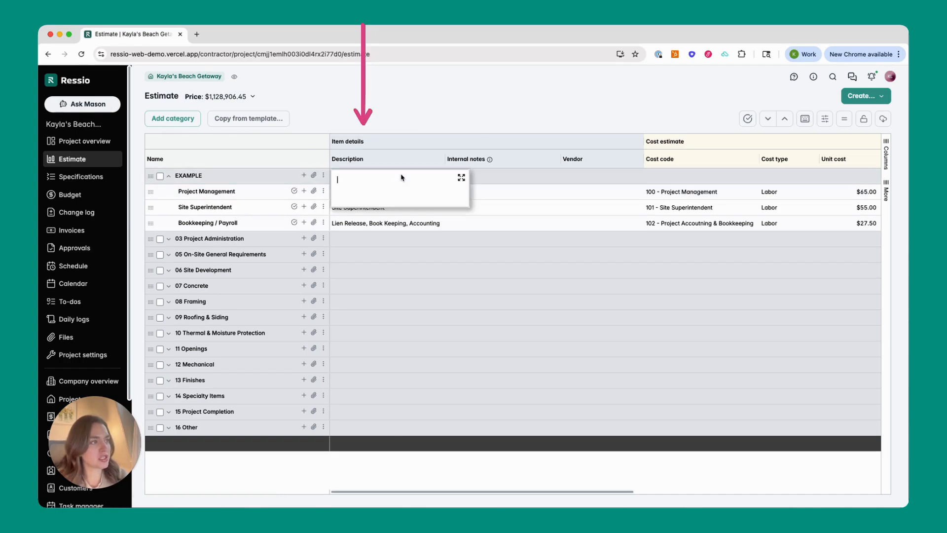
click(461, 179)
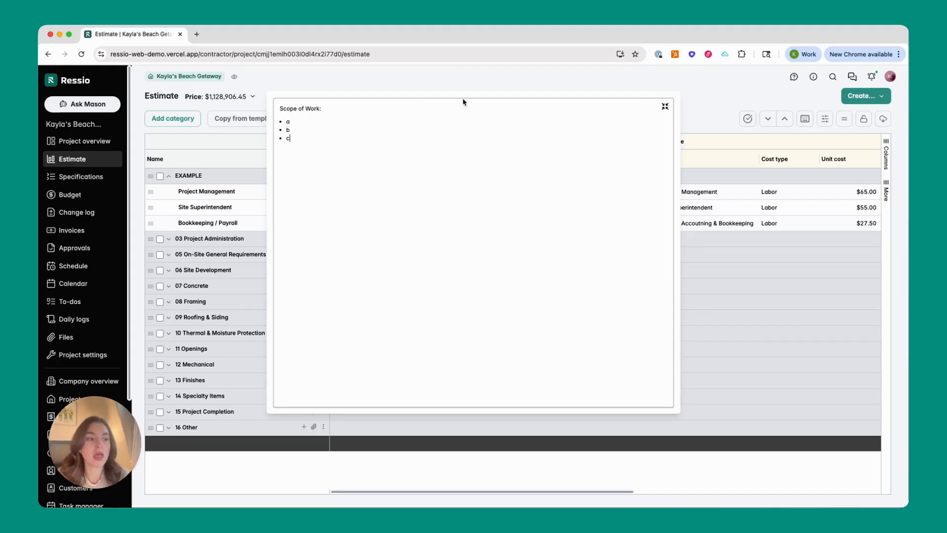
Format the "Scope of Work:" heading in the EXAMPLE description as bold italic and close the expanded editor.
click(299, 109)
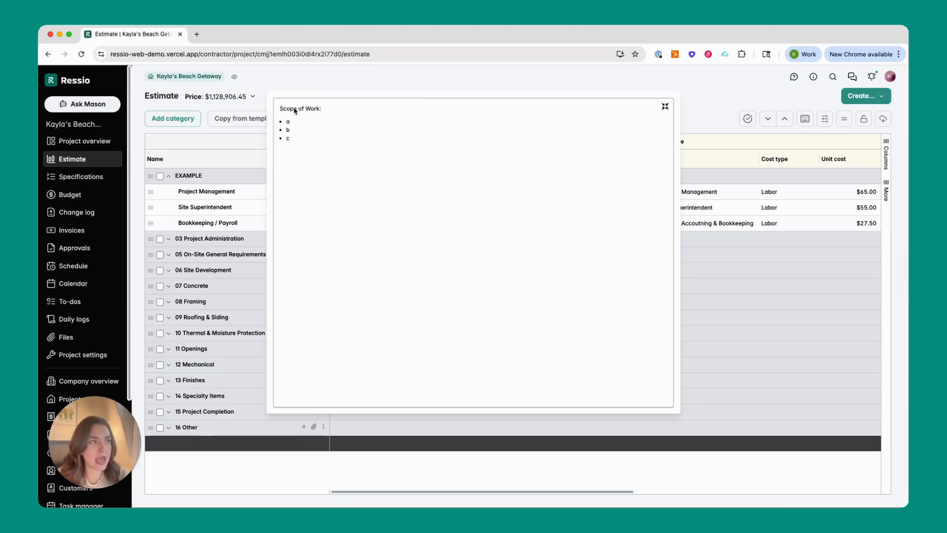
triple_click(296, 109)
click(343, 127)
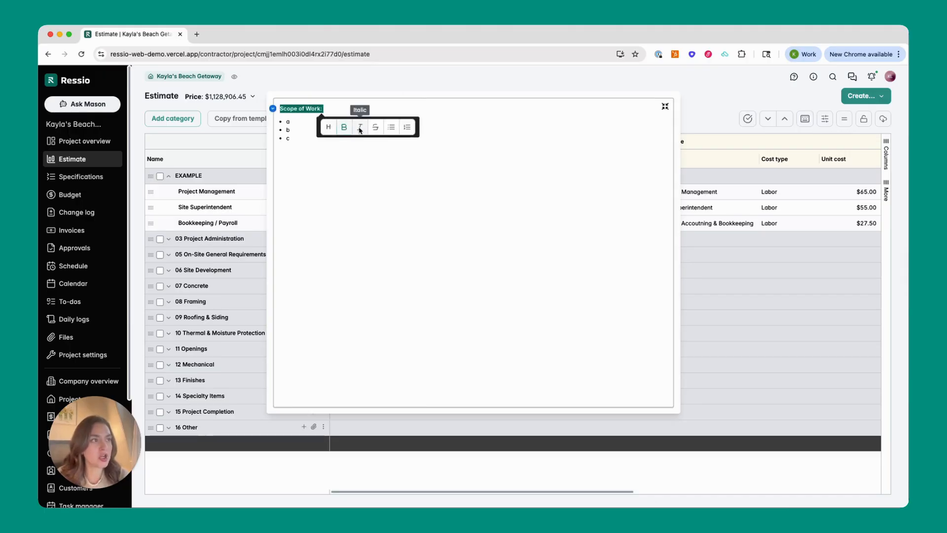
click(359, 127)
click(294, 131)
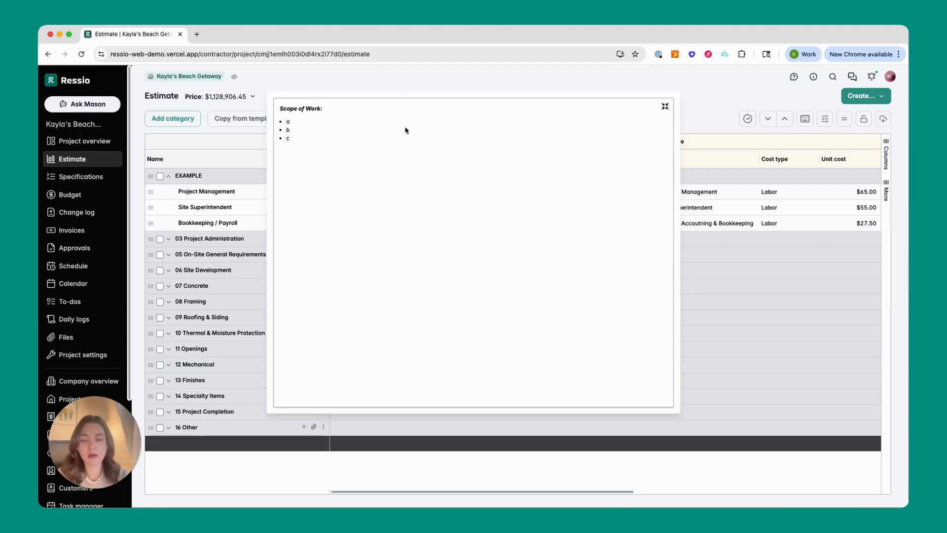
click(665, 106)
click(516, 74)
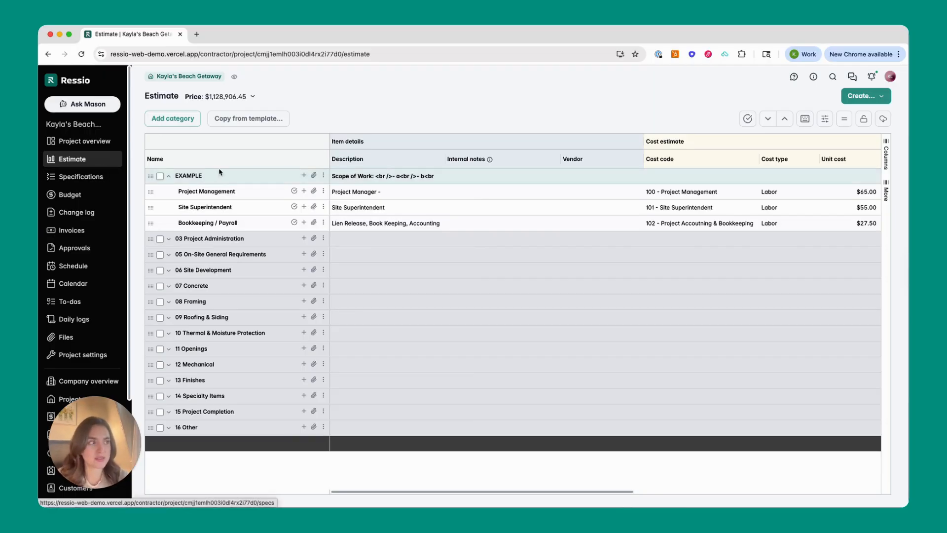
View the available cost types for the Project Management item without choosing another one.
scroll(582, 190, right, 5)
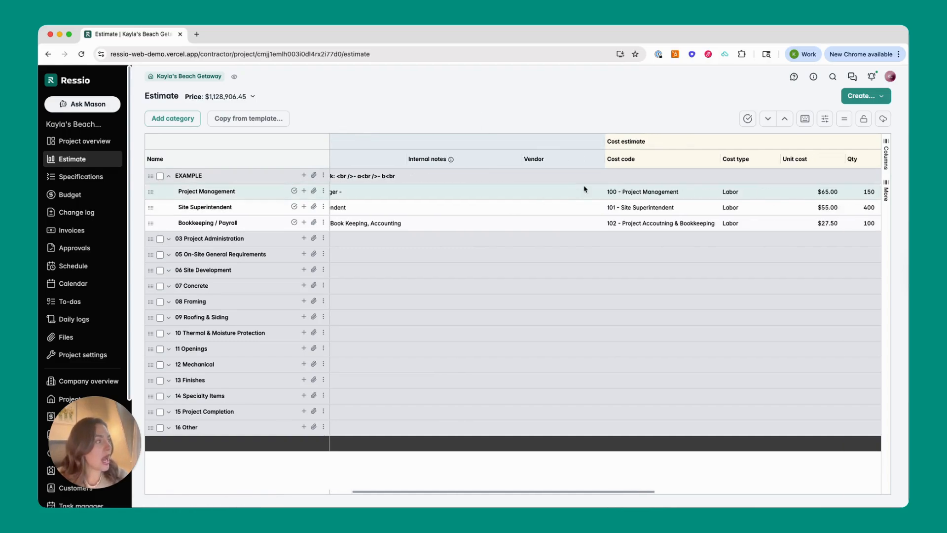
scroll(584, 189, right, 5)
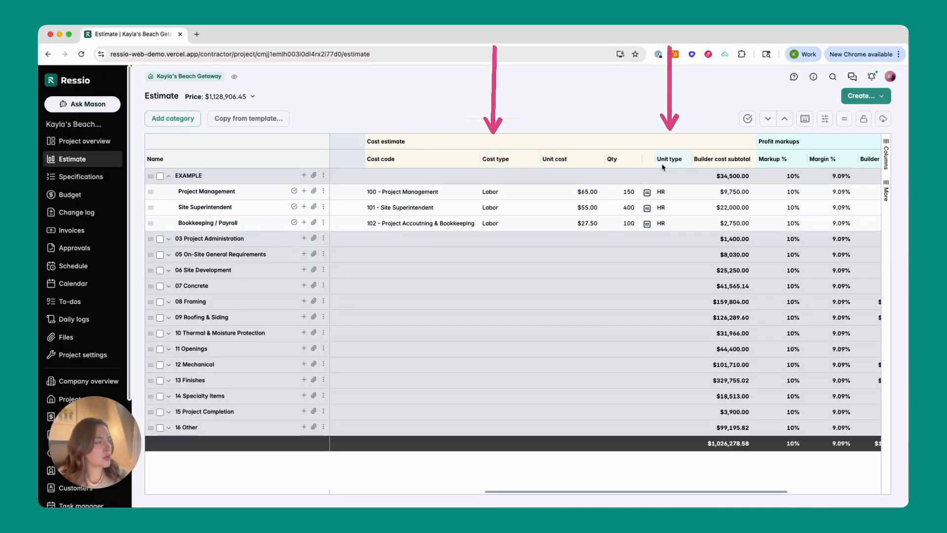
click(526, 192)
click(525, 192)
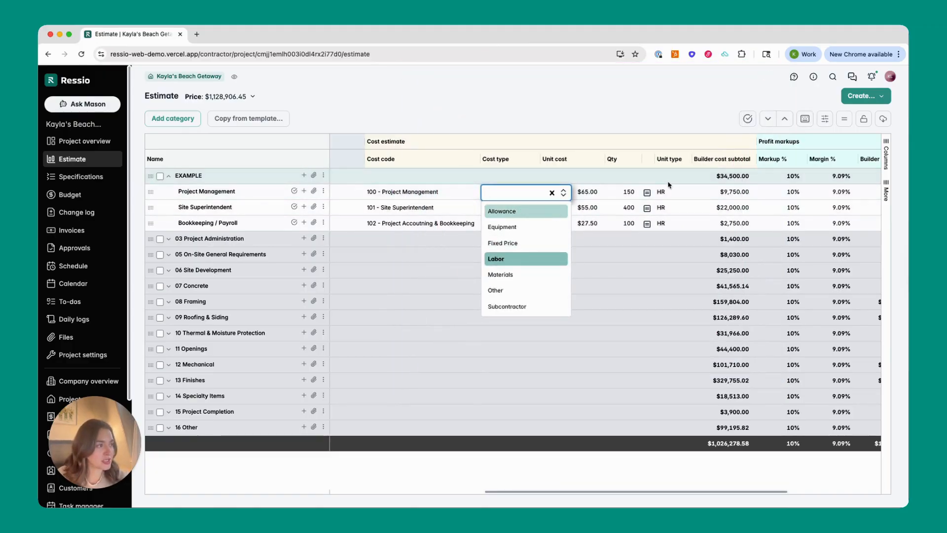
click(658, 104)
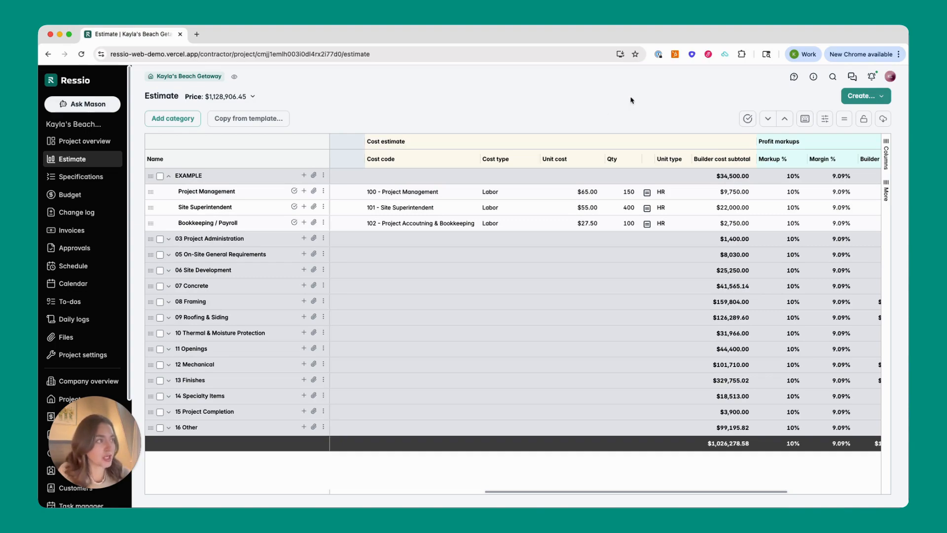
Set the Project Management item's unit cost to $75 and its quantity to 155.
click(579, 193)
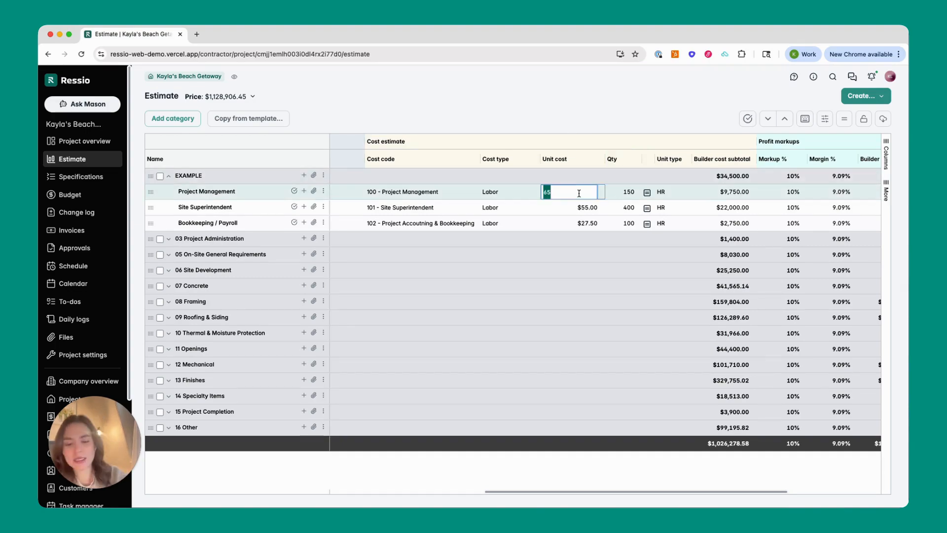
text(75)
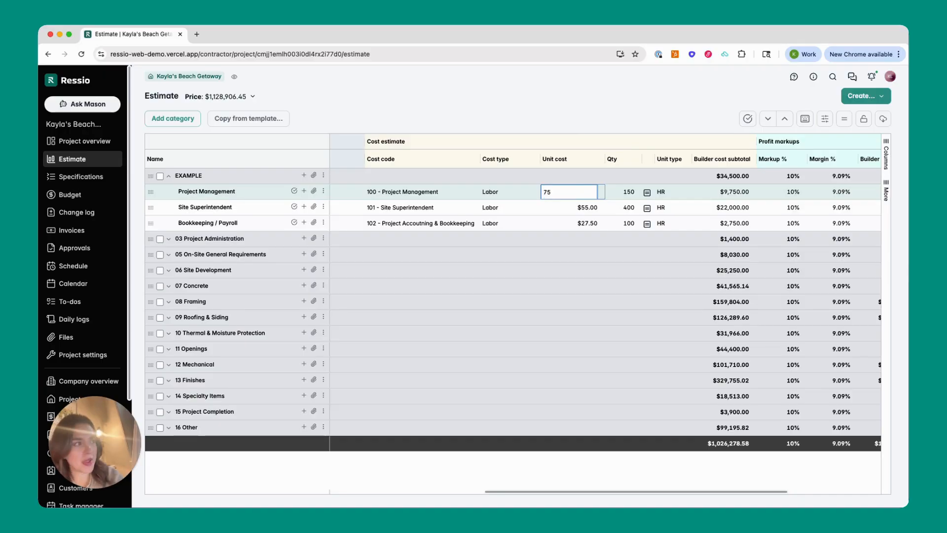
key(Return)
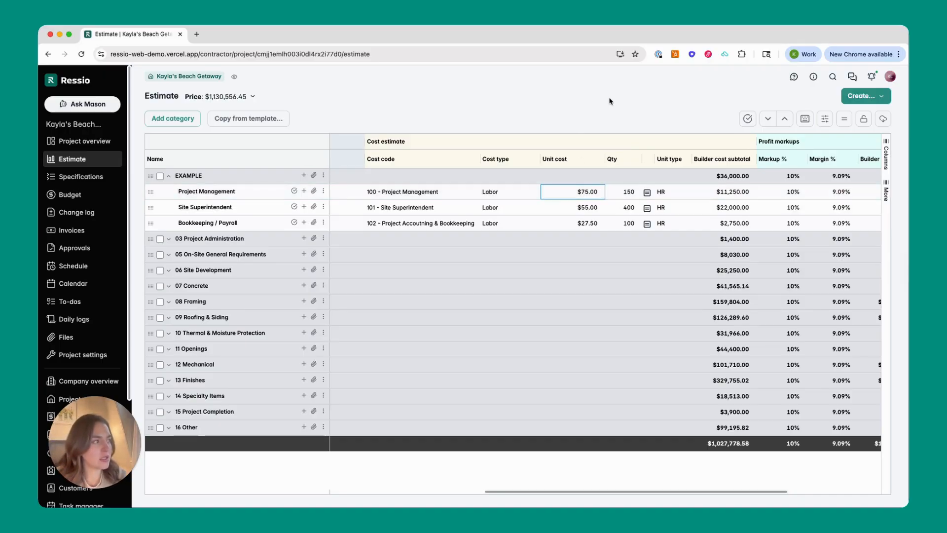
click(620, 191)
text(155)
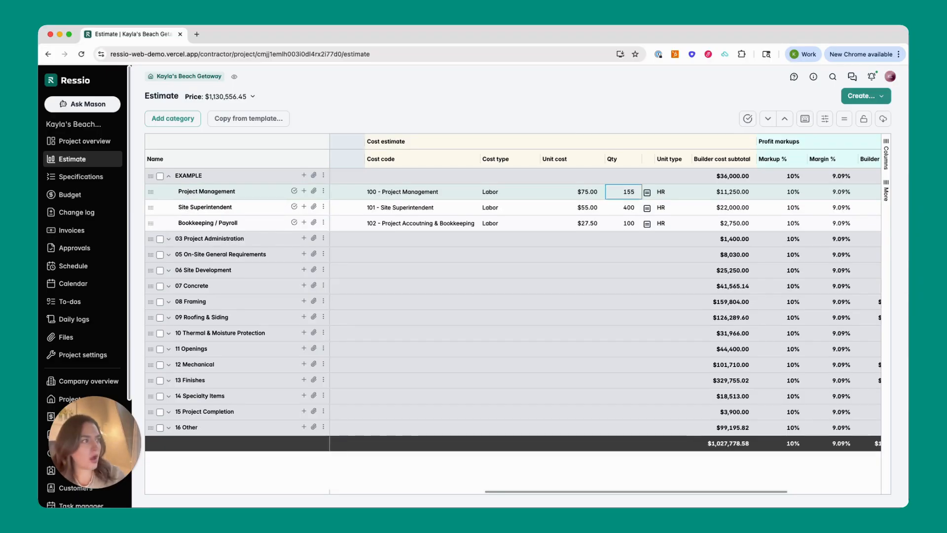
key(Return)
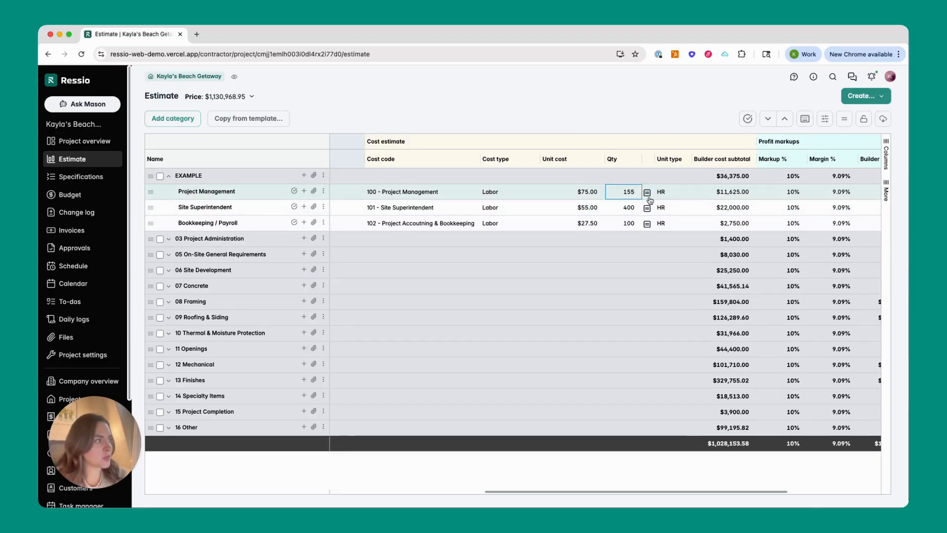
Set the Project Management item's quantity formula to 100*2.
click(647, 191)
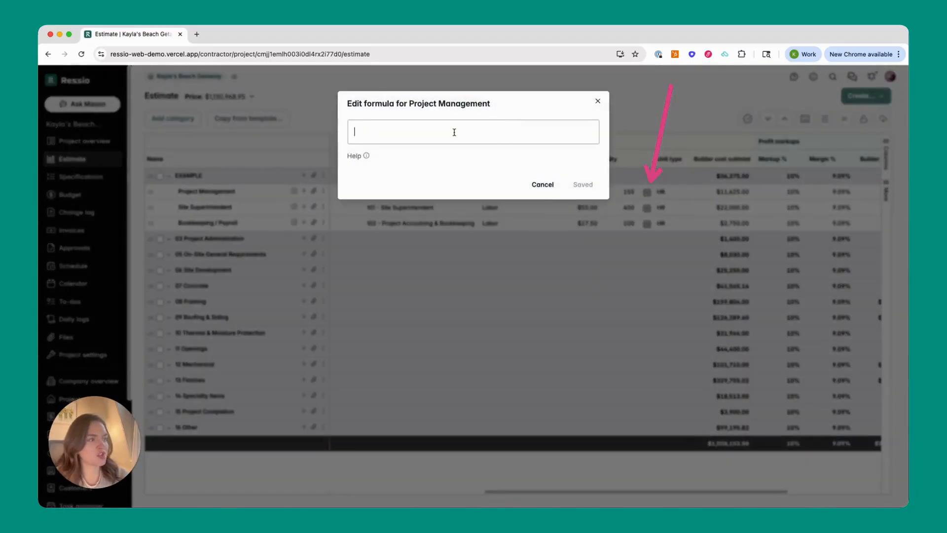
text(100)
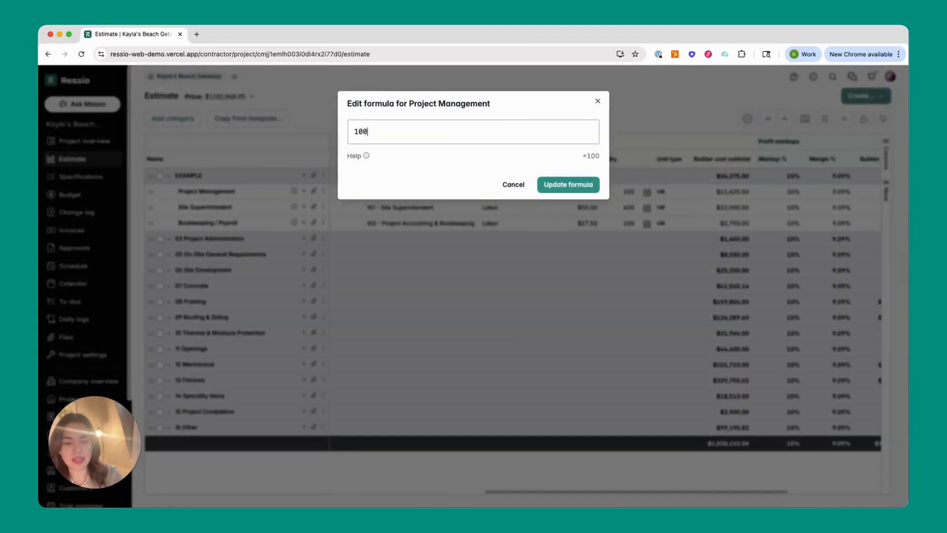
text(*2)
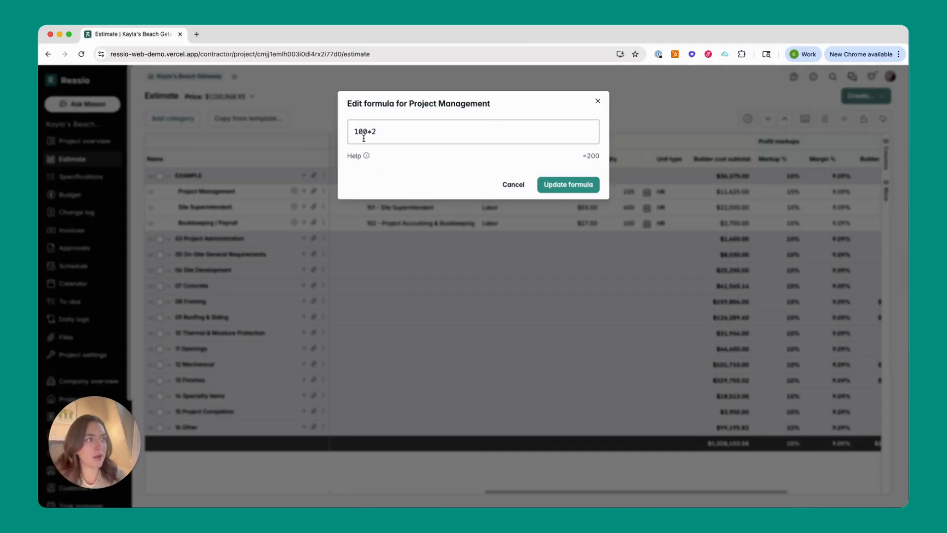
click(580, 188)
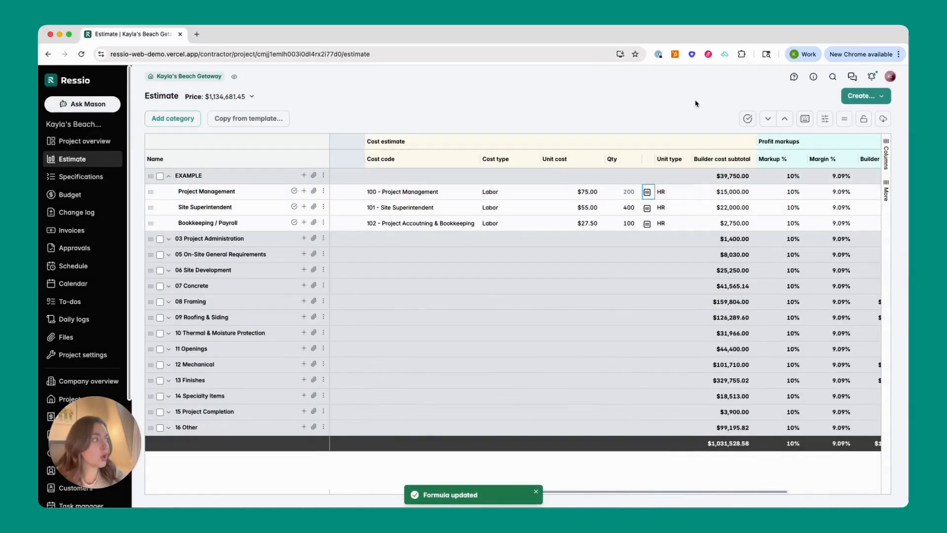
View the estimate parameters, the profit and customer price columns, and the project's markup and tax rate settings.
click(843, 120)
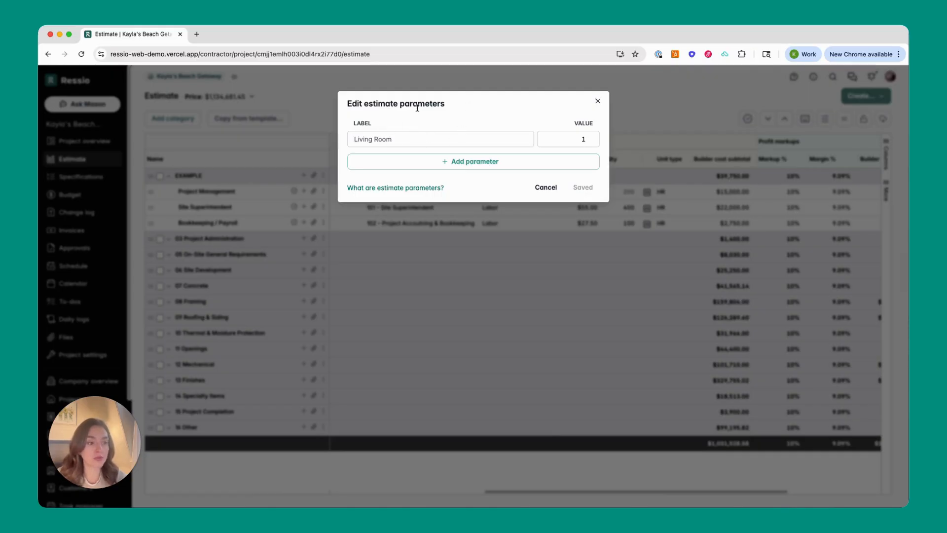
click(598, 101)
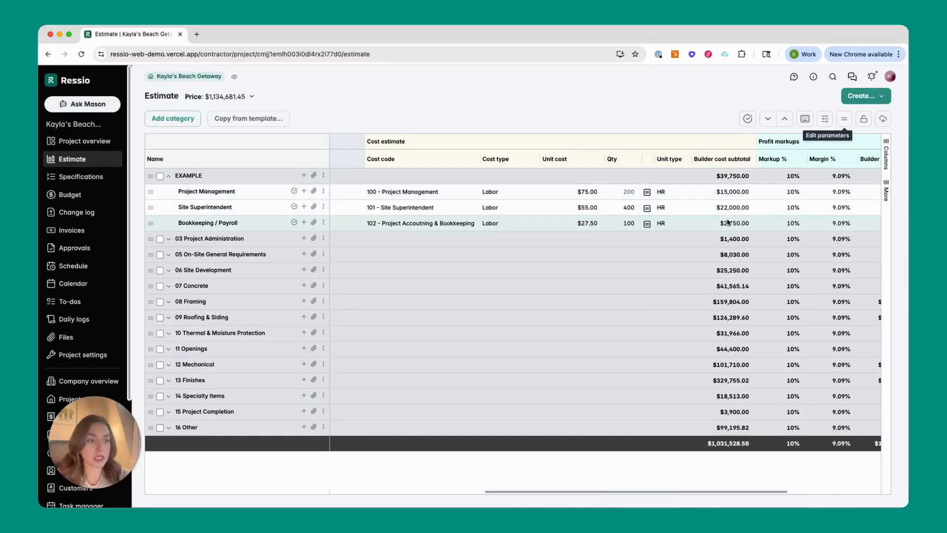
scroll(690, 208, right, 5)
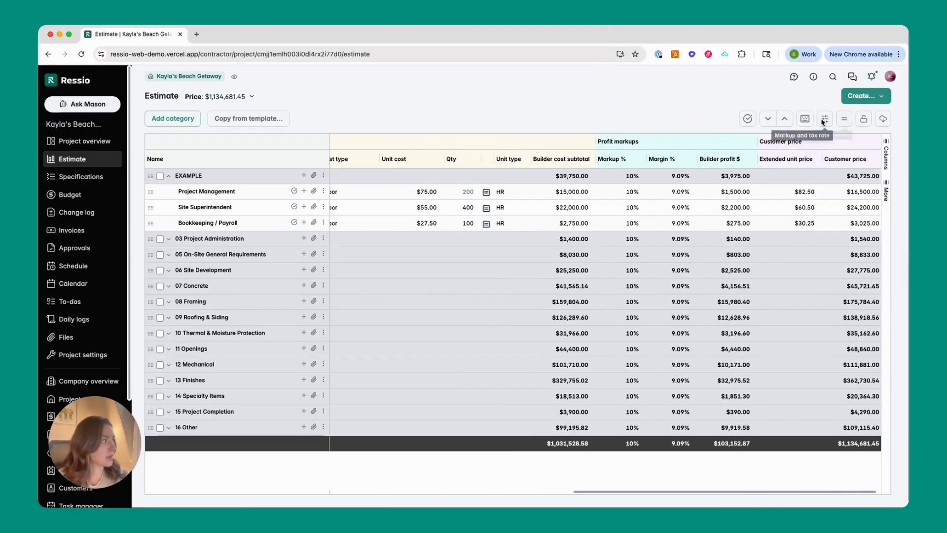
click(805, 119)
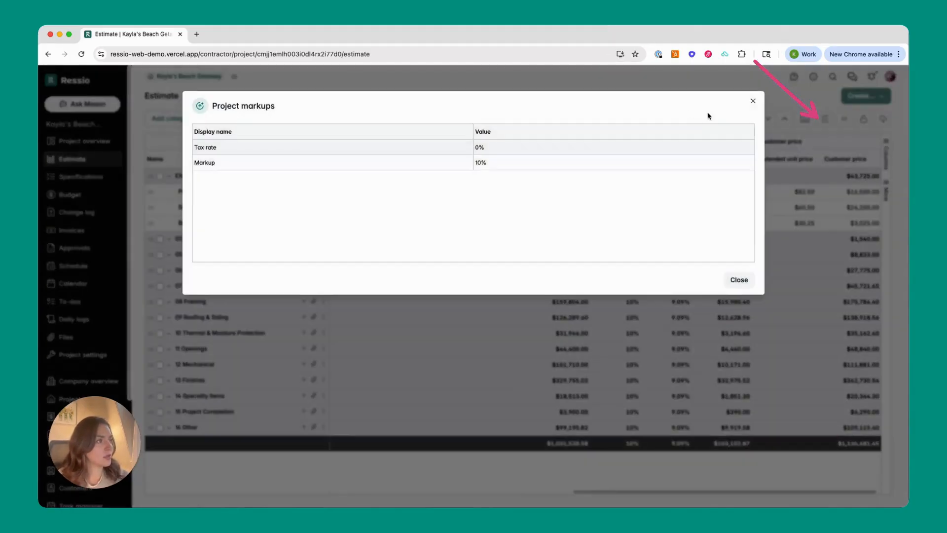
click(753, 101)
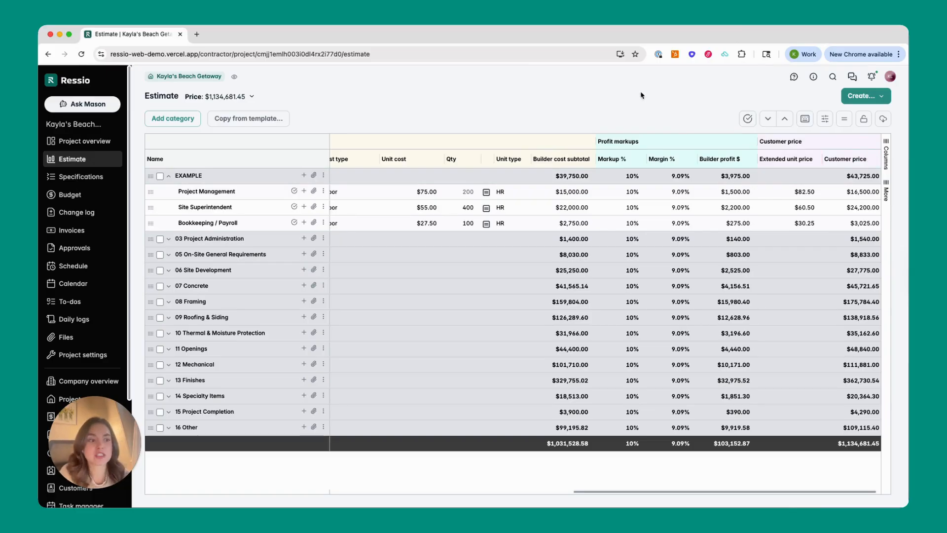
Turn the Builder tax column on and off again in the estimate's column list, and close the list.
click(887, 163)
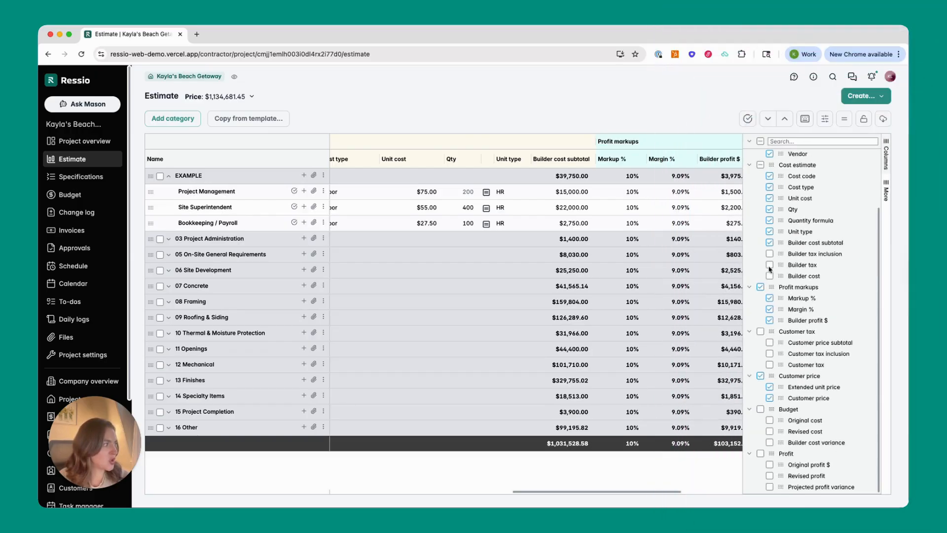
click(769, 264)
click(770, 265)
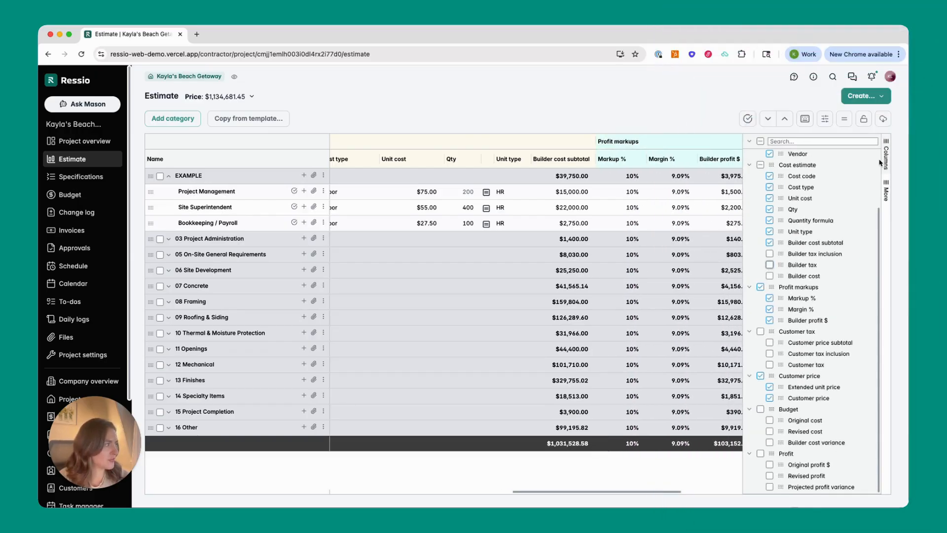
click(888, 158)
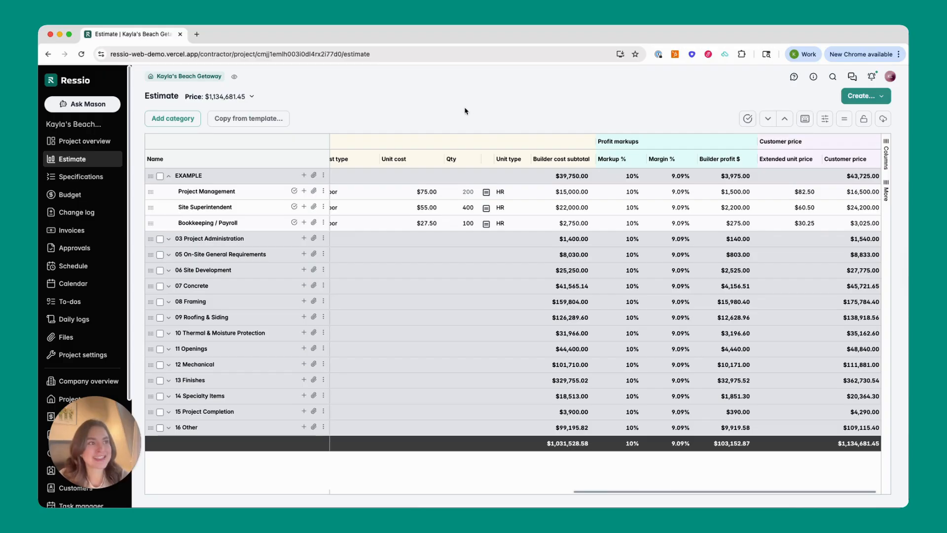
View the kinds of documents that can be created from the estimate.
click(861, 96)
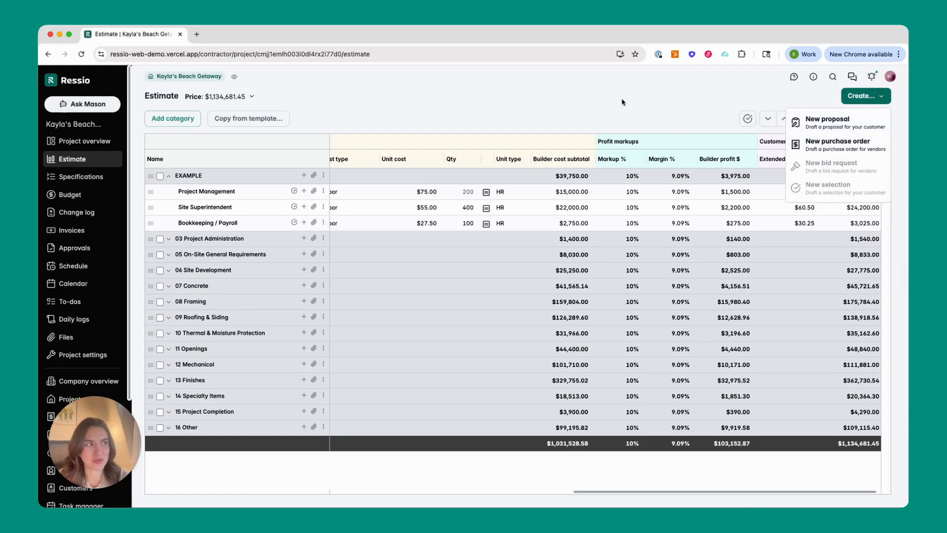
click(572, 103)
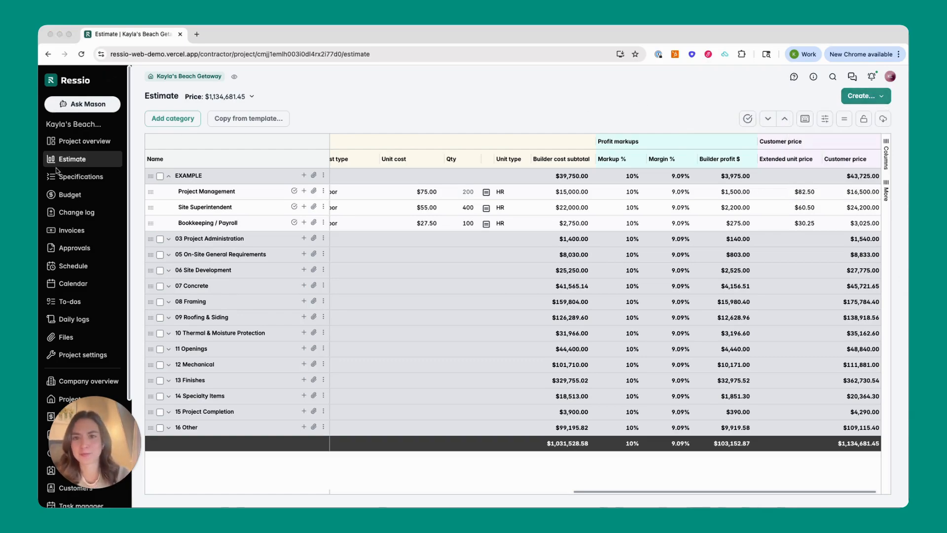